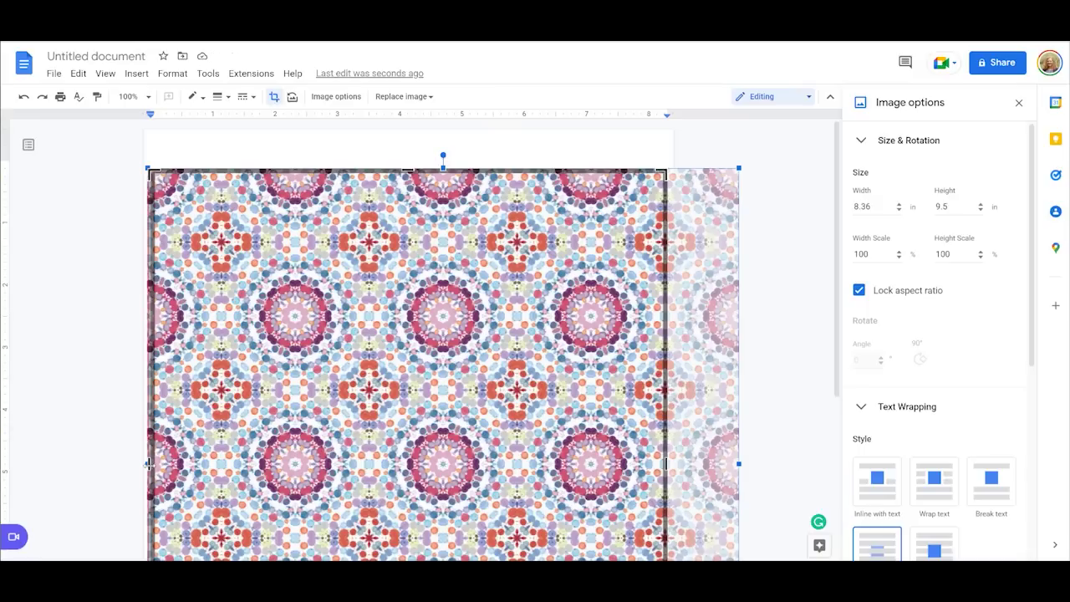
Crop the left edge of the patterned image to the black frame, making it 8.29 in wide
left_click_drag(151, 463, 155, 463)
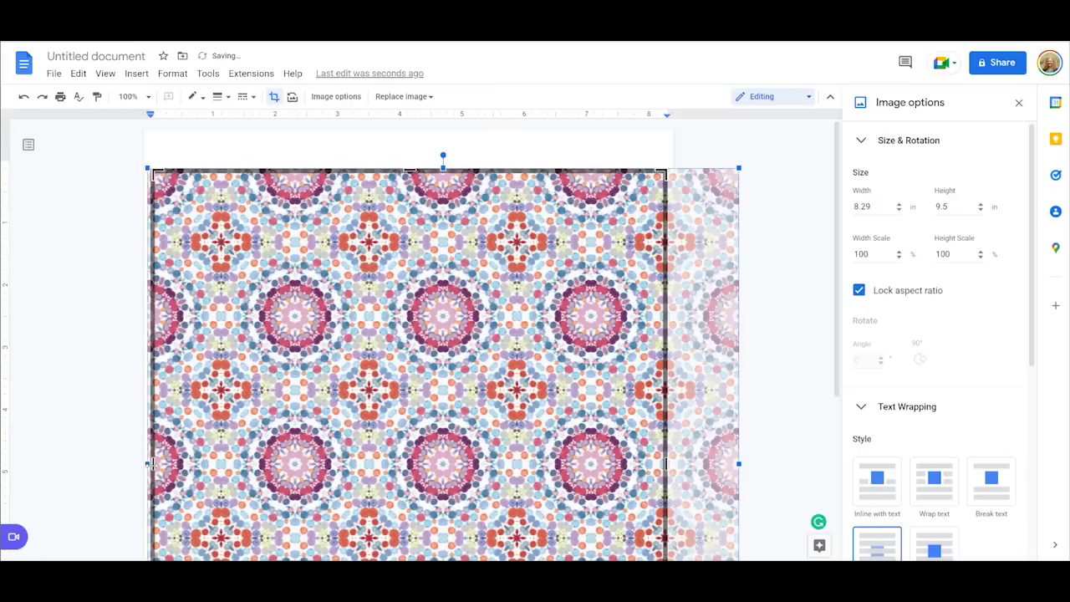
scroll(762, 330, "down", 2)
scroll(762, 330, "down", 1)
key("Return")
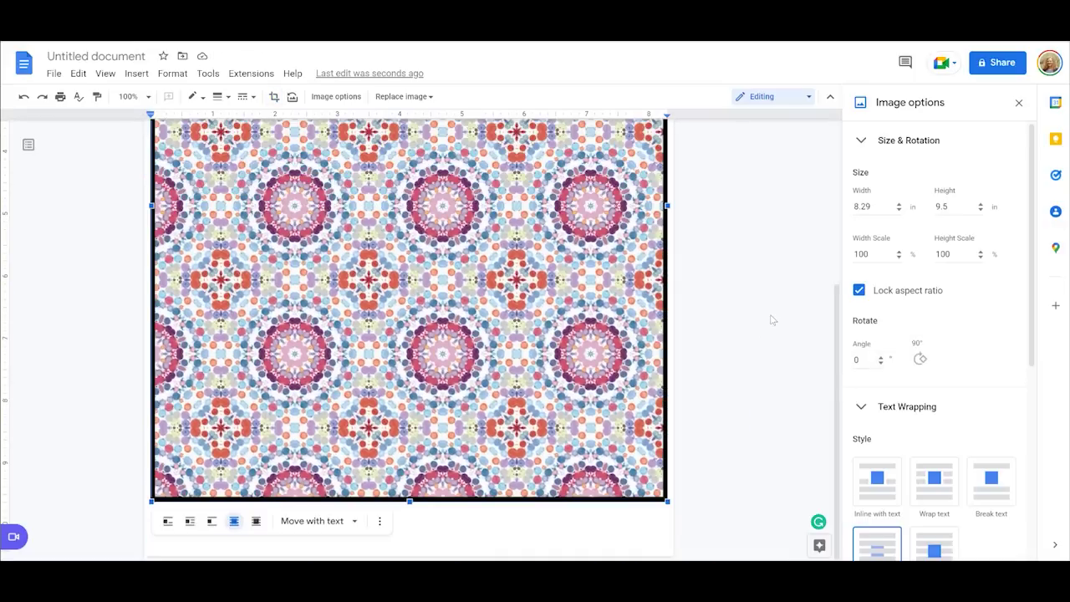
Delete the black frame image around the cropped pattern
scroll(726, 301, "up", 3)
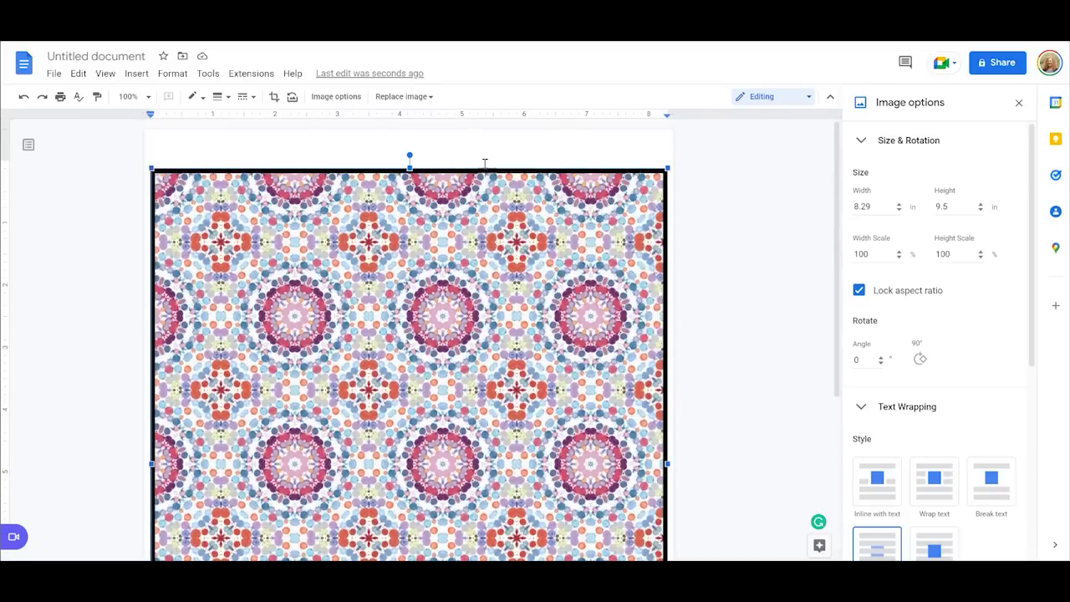
left_click(691, 187)
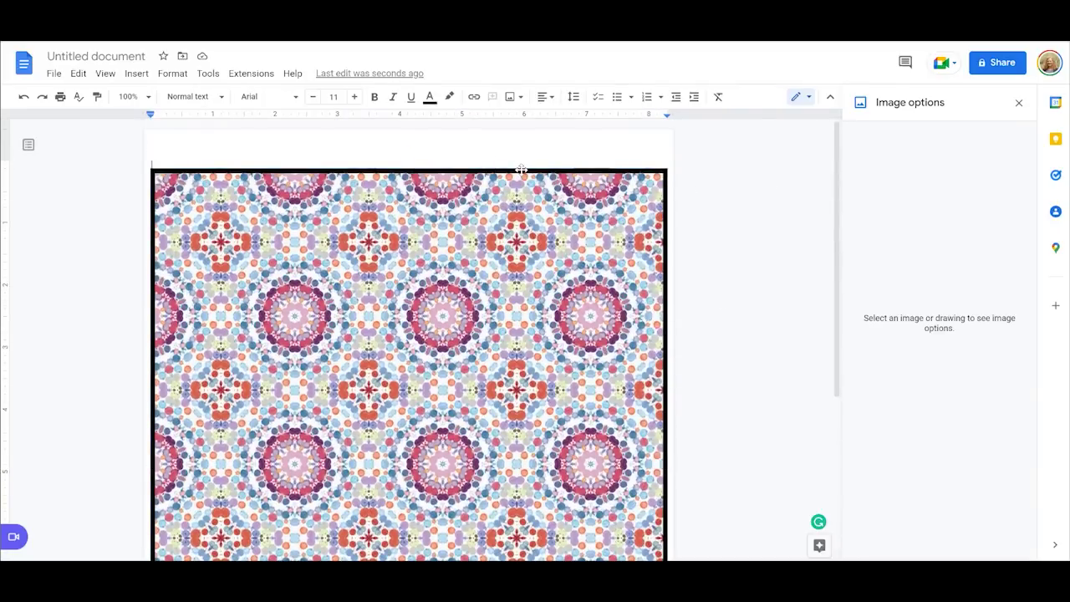
left_click(521, 169)
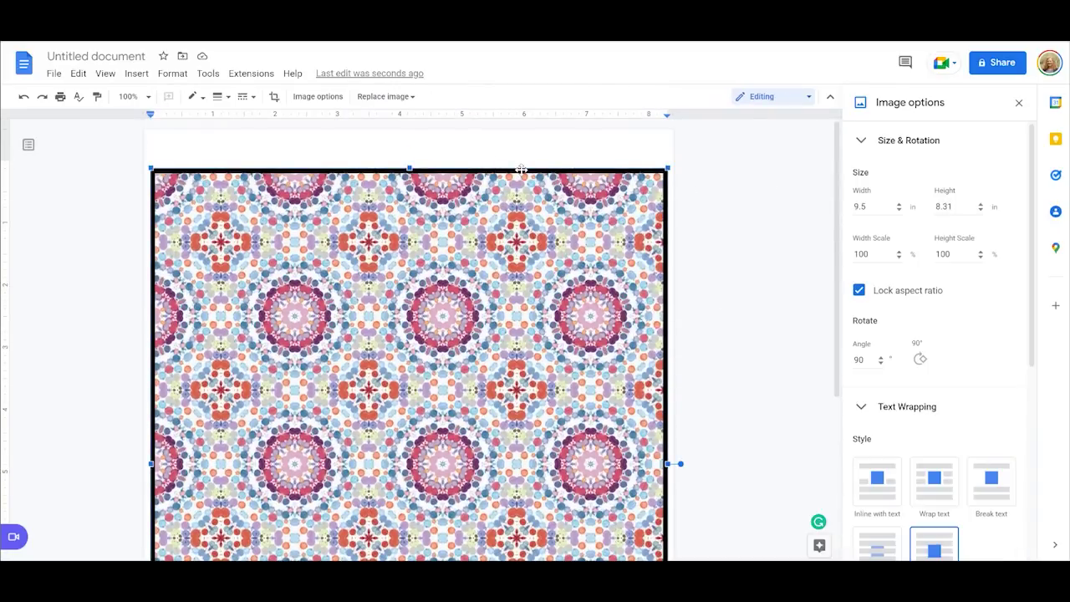
key("Escape")
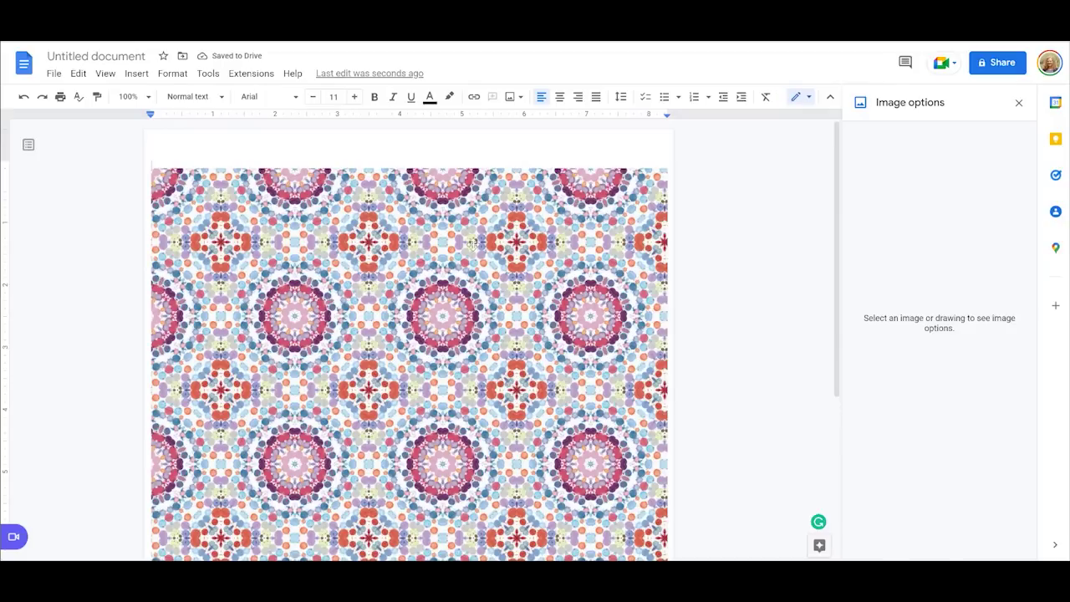
left_click(473, 243)
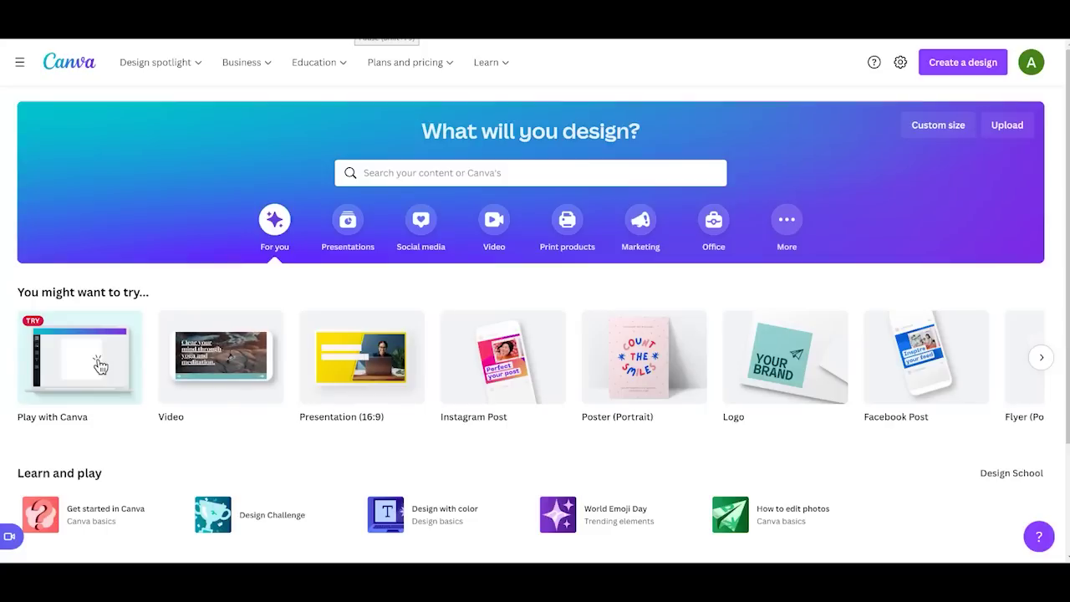
Switch to Canva and create a custom-size design 8.5 in wide by 11 in high
left_click(966, 63)
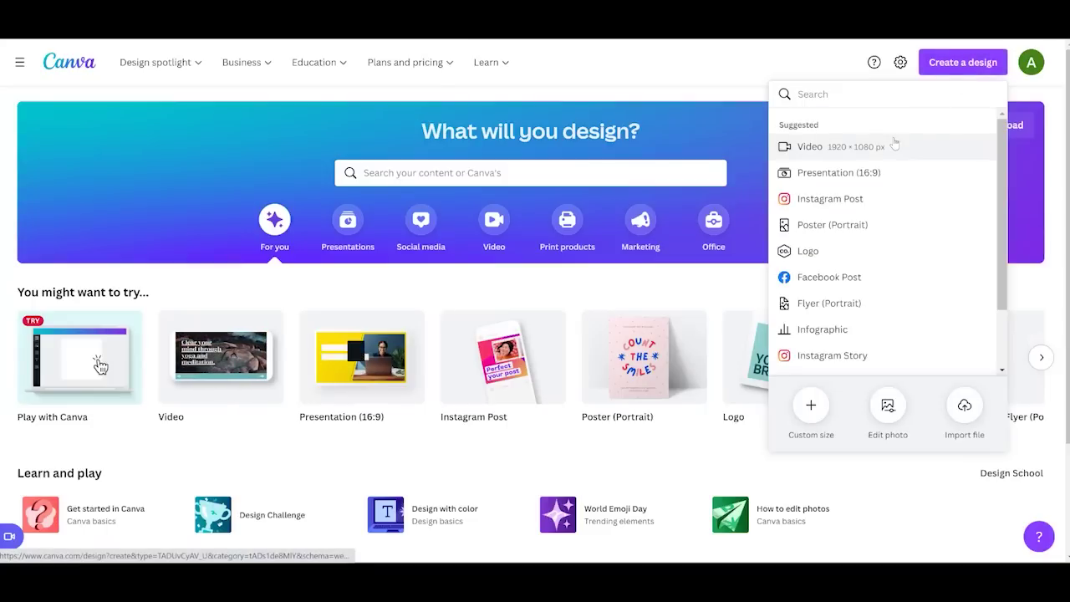
left_click(810, 407)
left_click(961, 152)
left_click(935, 212)
left_click(799, 150)
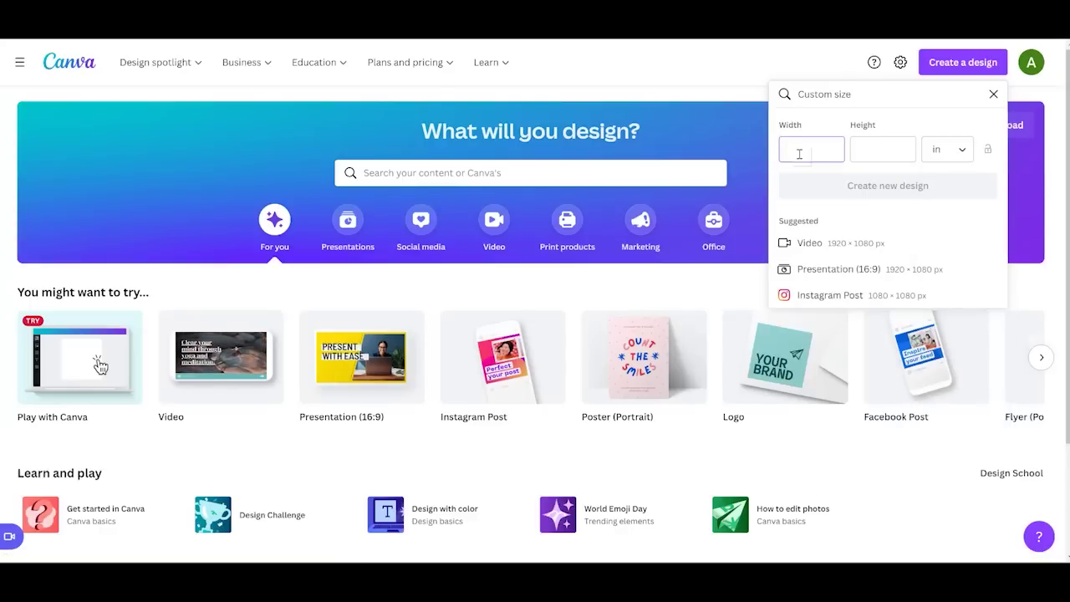
type("8")
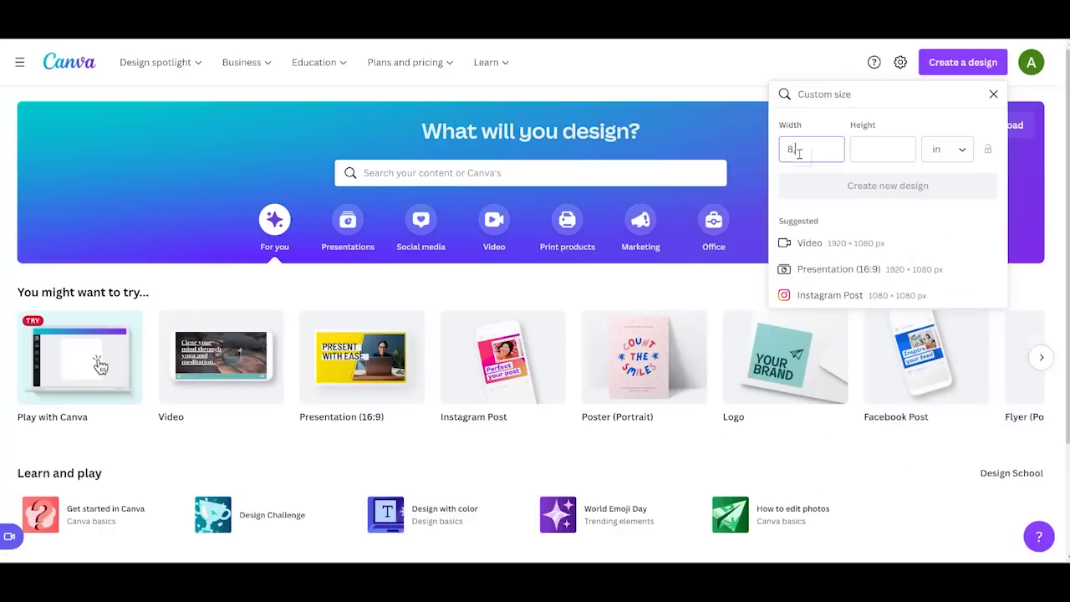
type(".5")
key("Tab")
type("11")
key("Tab")
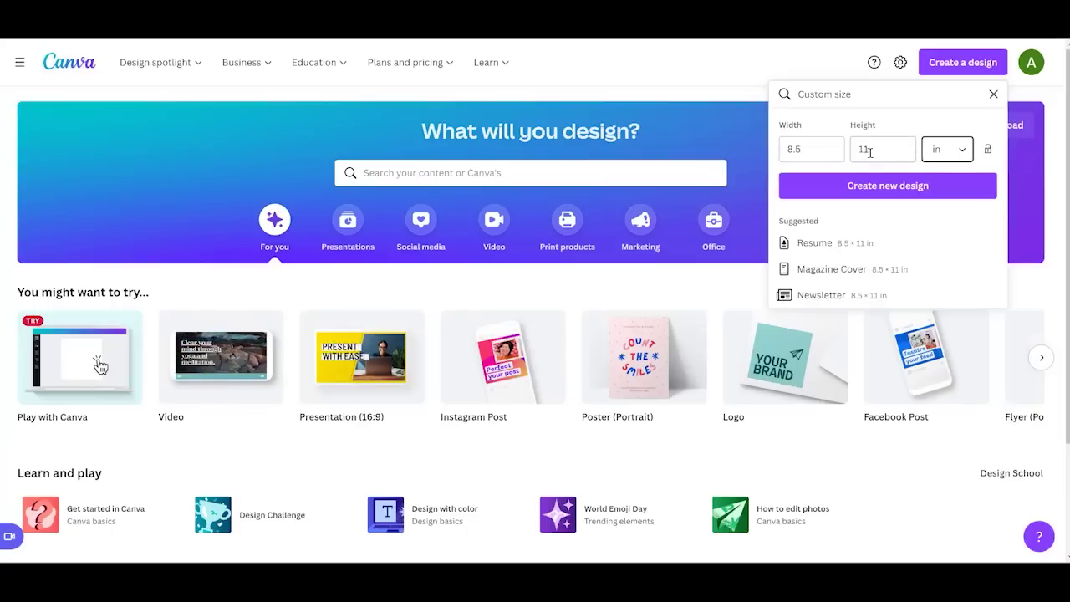
left_click(884, 187)
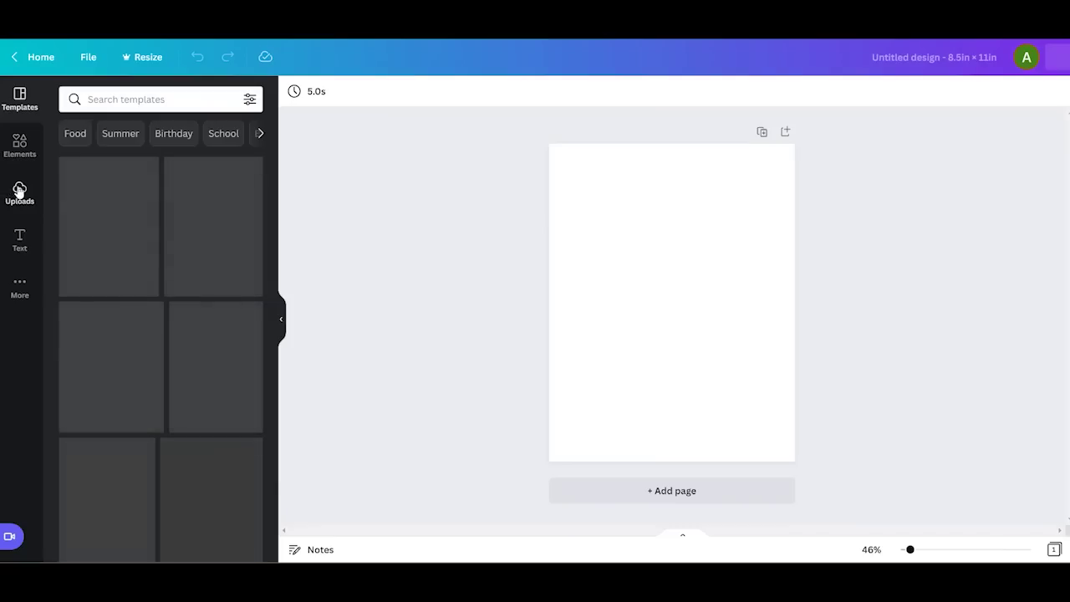
Upload the purple and pink flower image and add it to the blank page
left_click(18, 191)
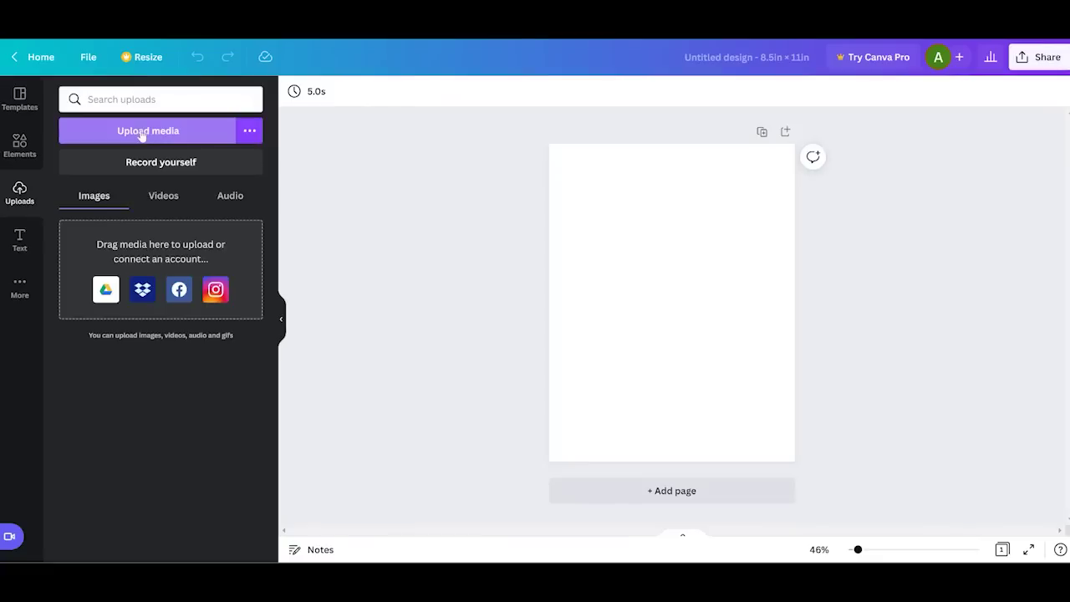
left_click(142, 135)
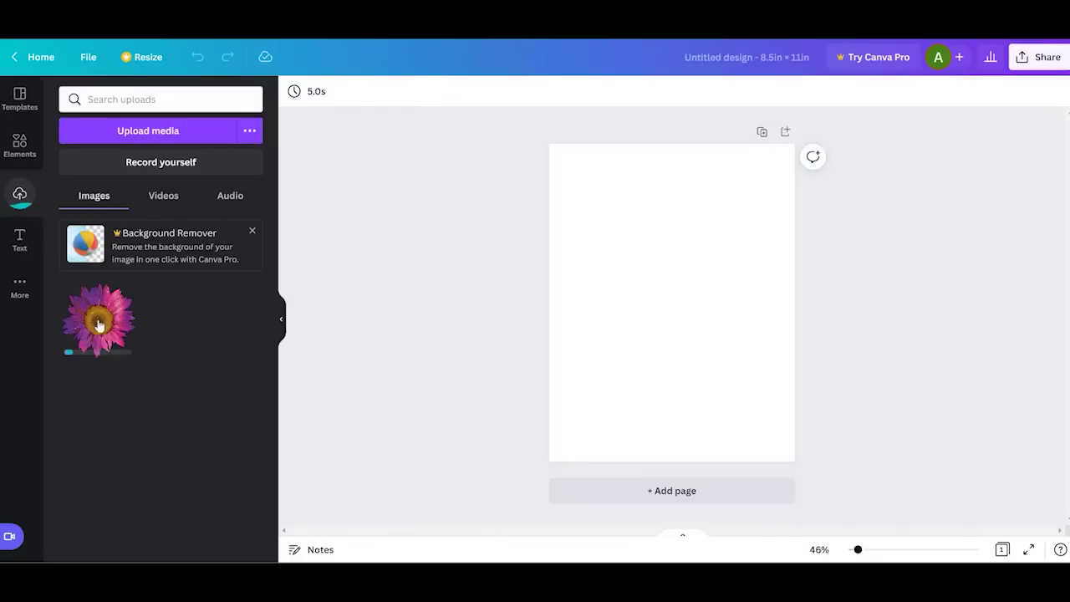
left_click(93, 328)
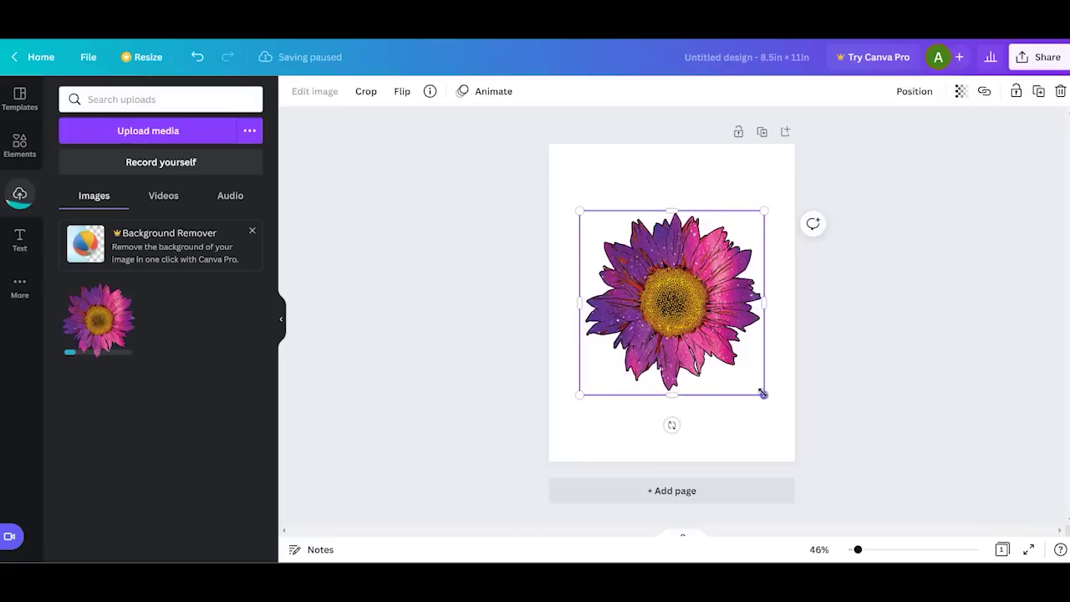
Shrink the flower to less than half its width and place it in the page's upper-left area
left_click_drag(763, 393, 621, 239)
left_click(654, 241)
left_click(618, 217)
Copy and paste the flower, and align the duplicate beside the original in the same row
right_click(618, 218)
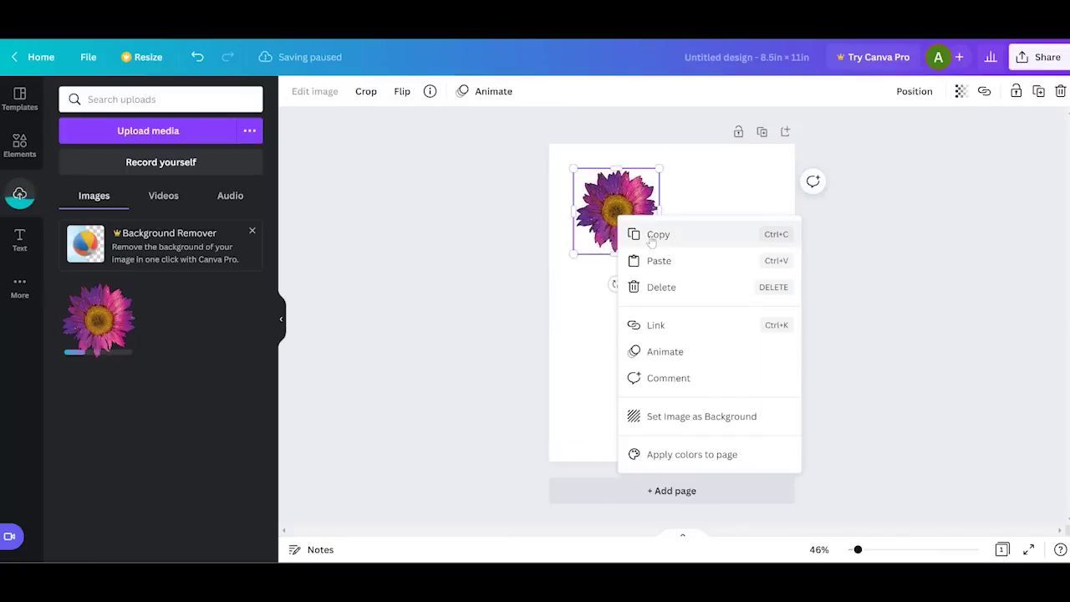
left_click(653, 241)
right_click(728, 239)
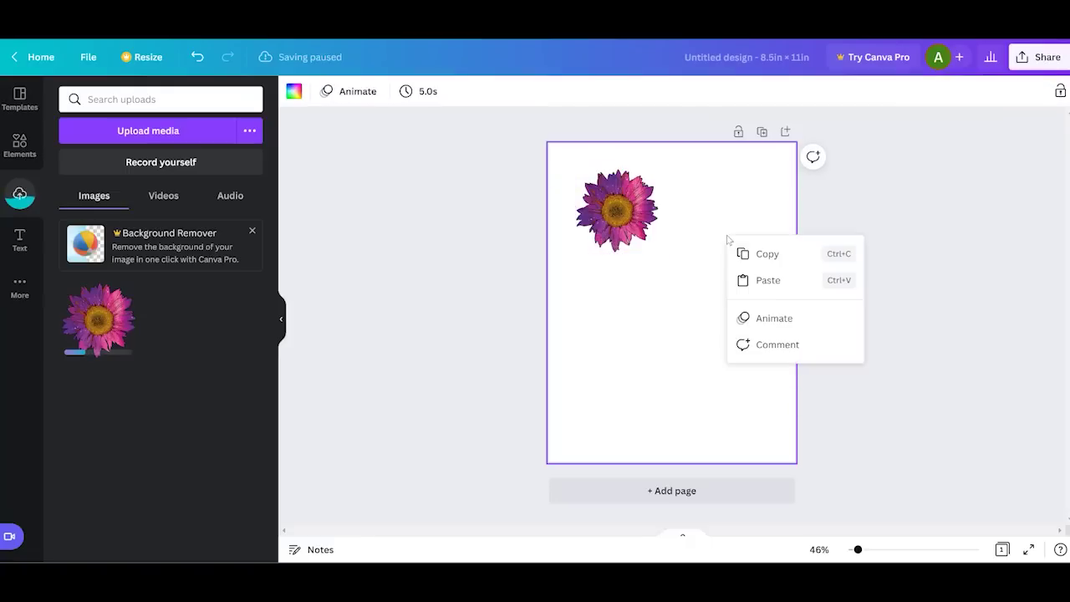
left_click(762, 282)
left_click_drag(612, 213, 717, 213)
Duplicate the flower pair twice below itself to make three evenly spaced rows of two flowers
left_click(720, 300)
left_click_drag(743, 298, 569, 204)
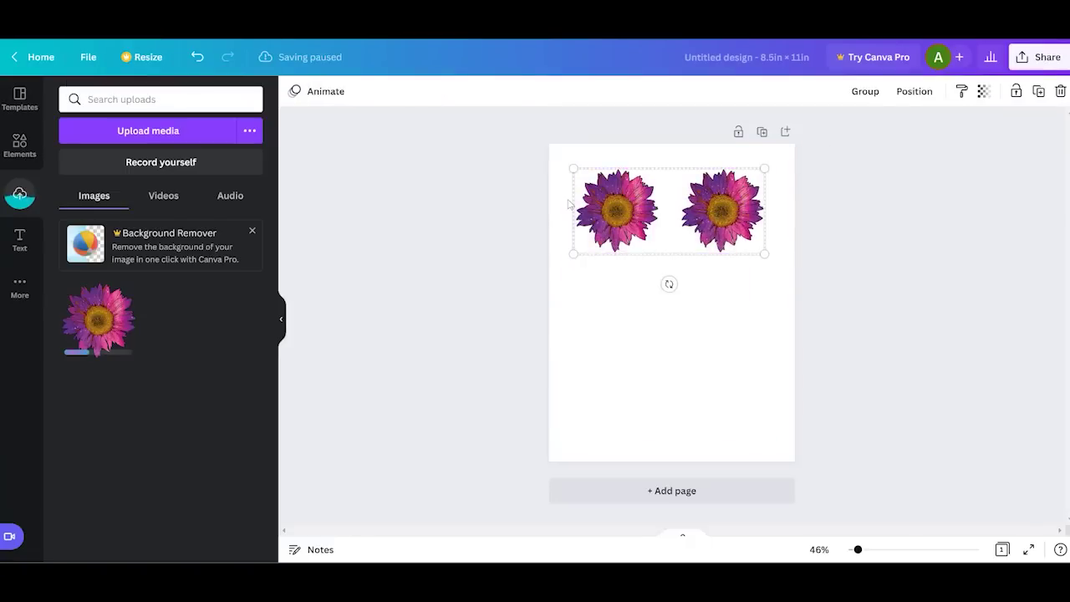
left_click_drag(633, 222, 622, 309, "alt")
left_click(908, 373)
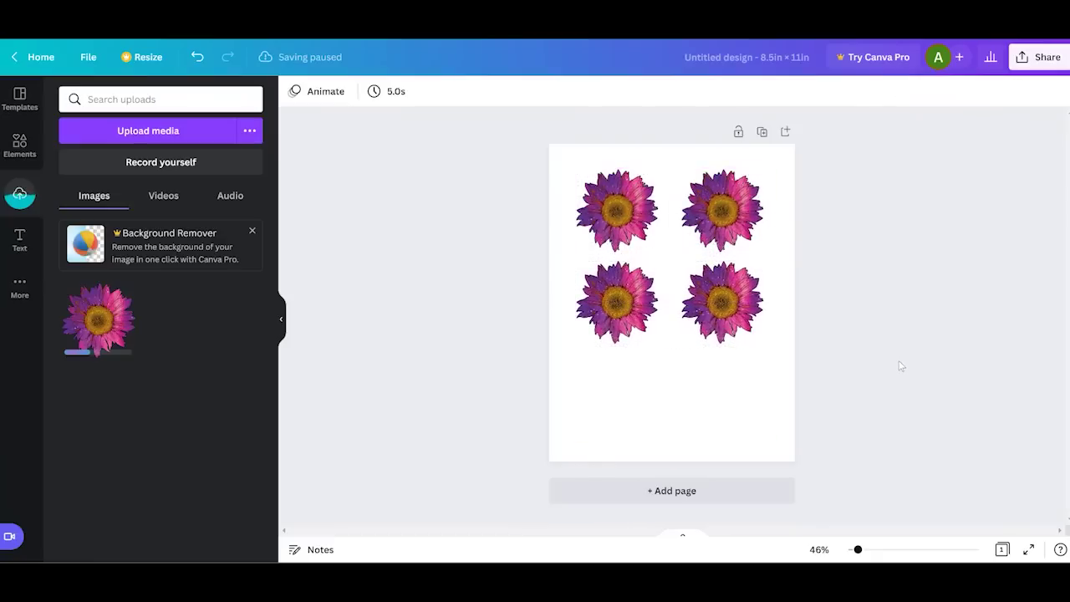
left_click_drag(768, 368, 607, 392)
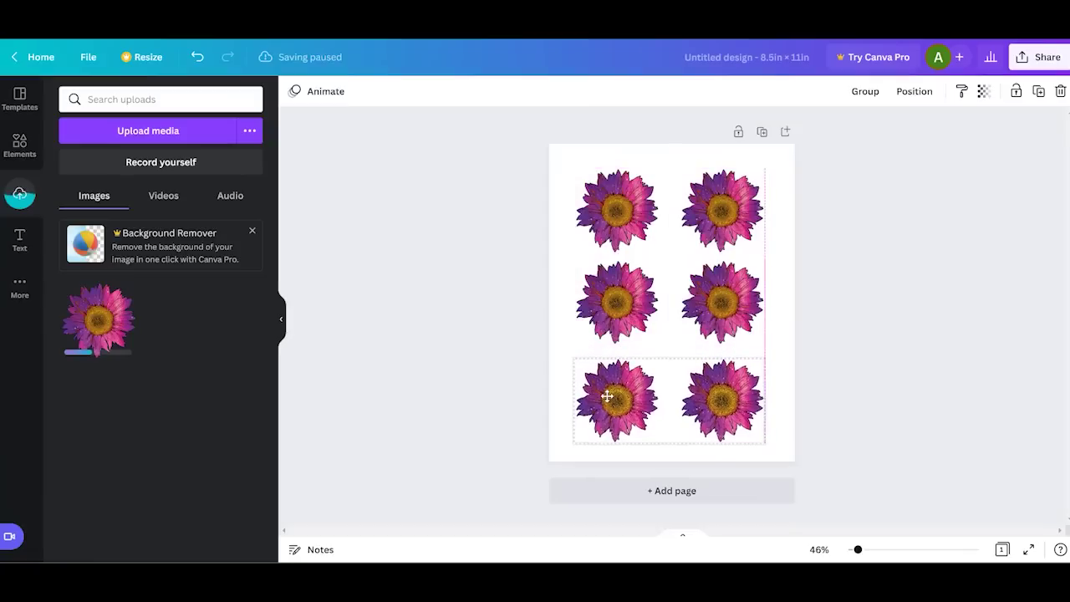
left_click(891, 341)
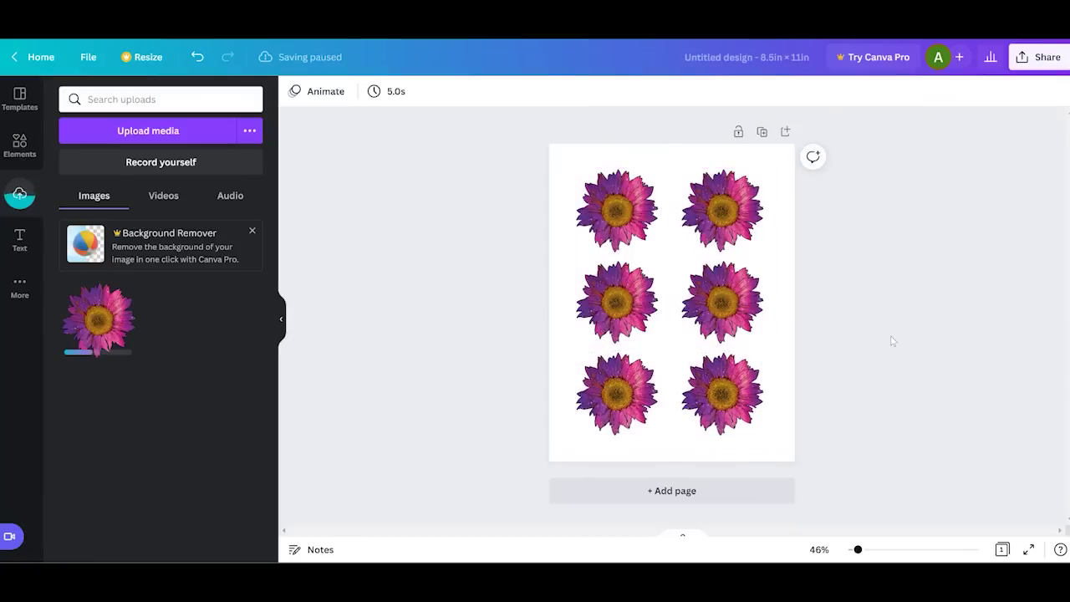
Rename the design as "sublimation 1"
left_click(727, 54)
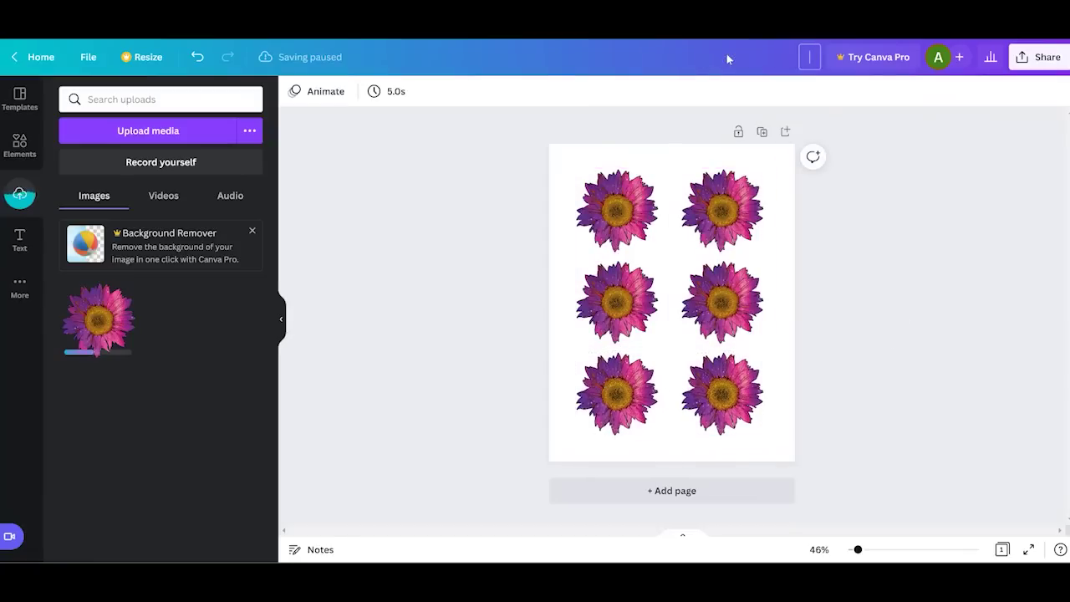
type("sublimation 1")
left_click(567, 167)
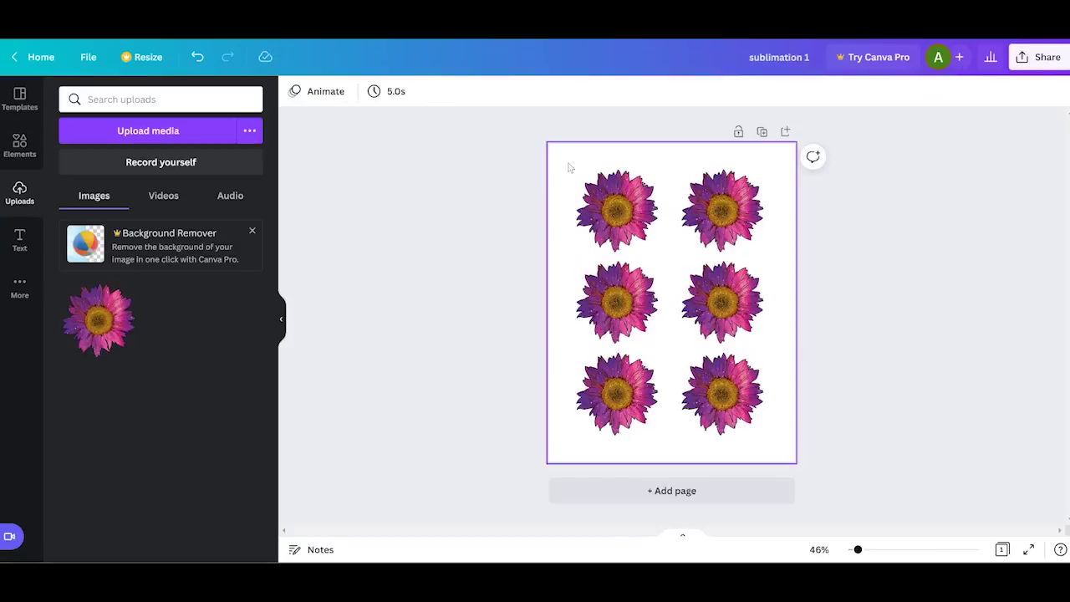
Download the design as a PDF Print file
left_click(1036, 58)
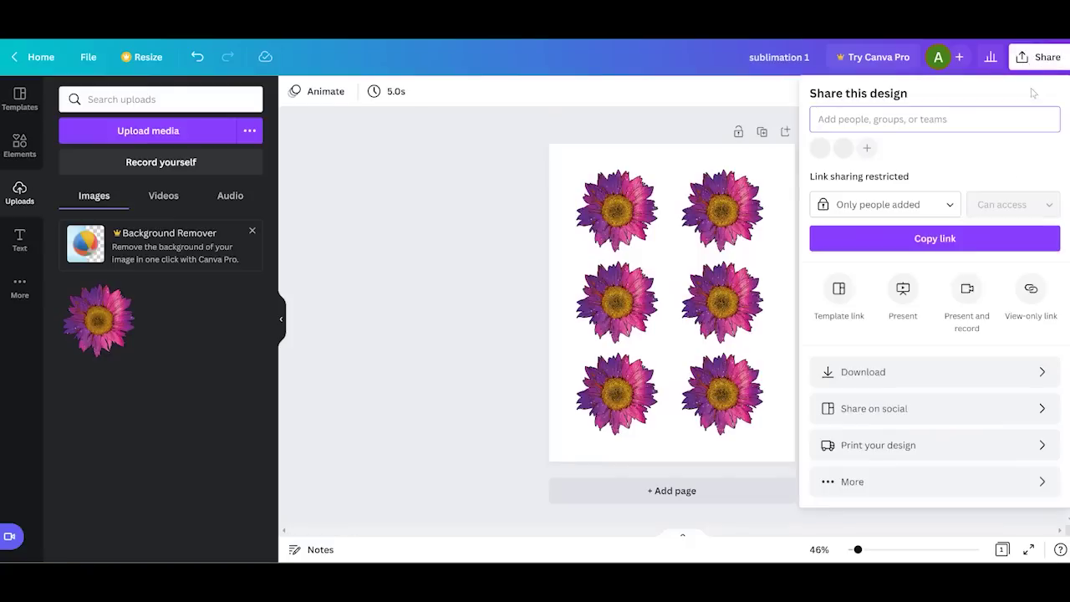
left_click(1042, 372)
left_click(928, 148)
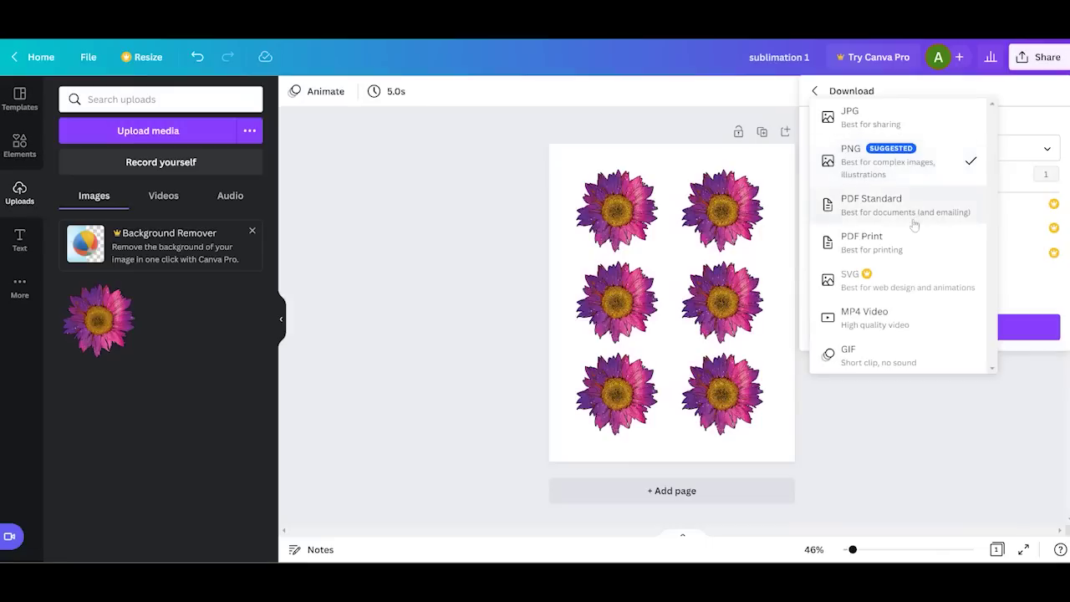
left_click(874, 244)
left_click(932, 276)
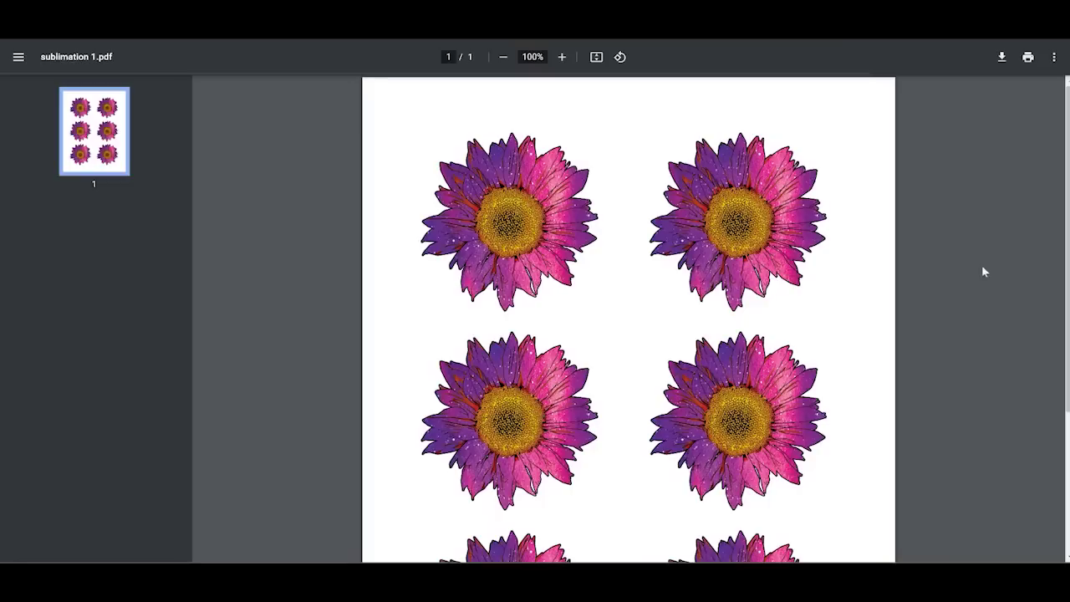
Start printing sublimation 1.pdf with EPSONE6F3C4 (ET-4700 Series) as the destination printer
left_click(1029, 57)
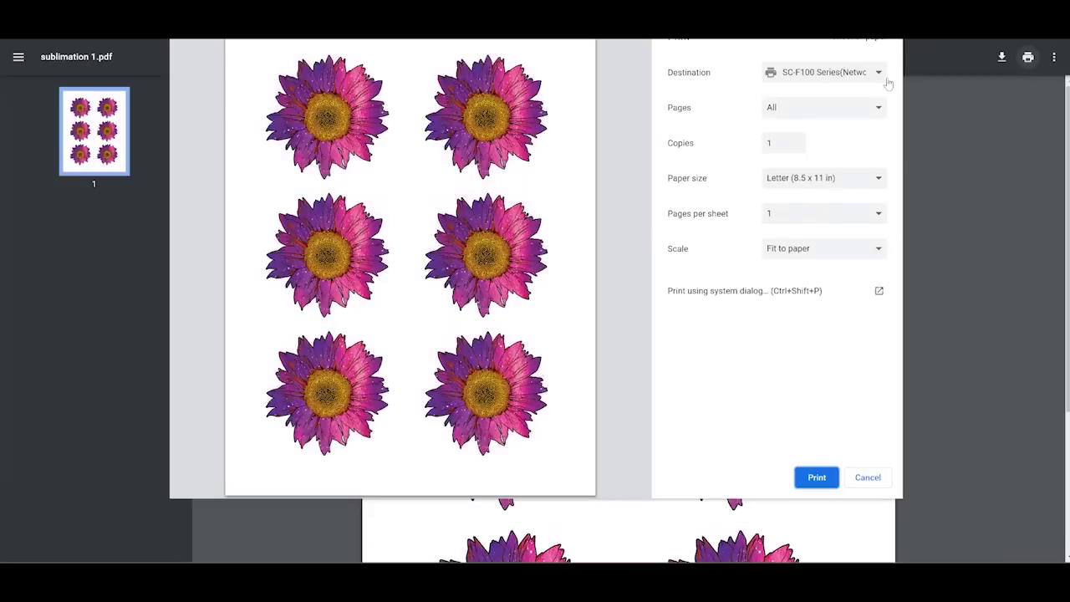
left_click(830, 75)
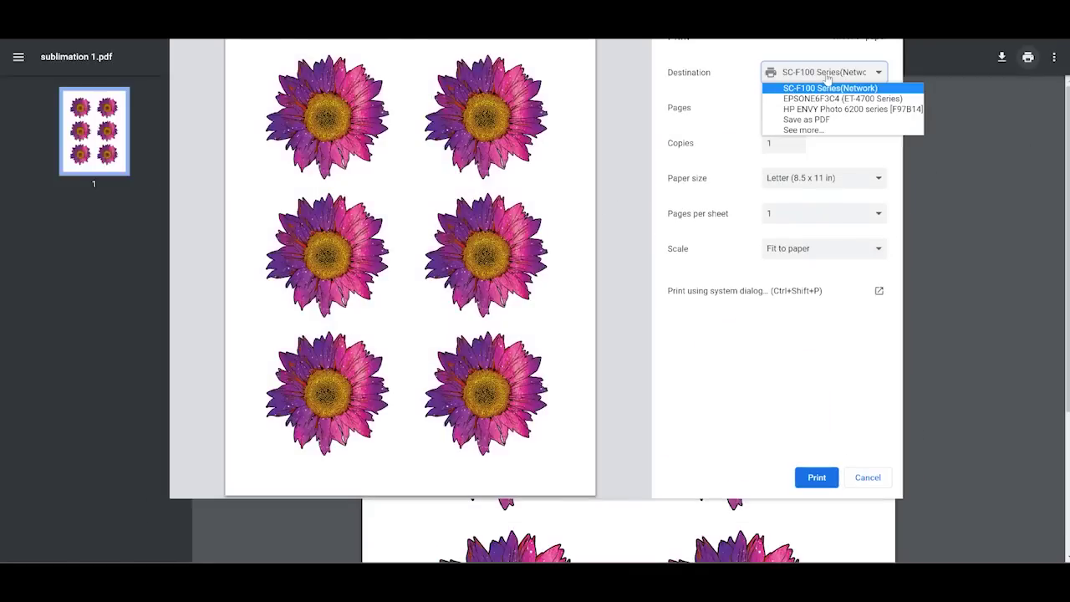
left_click(826, 99)
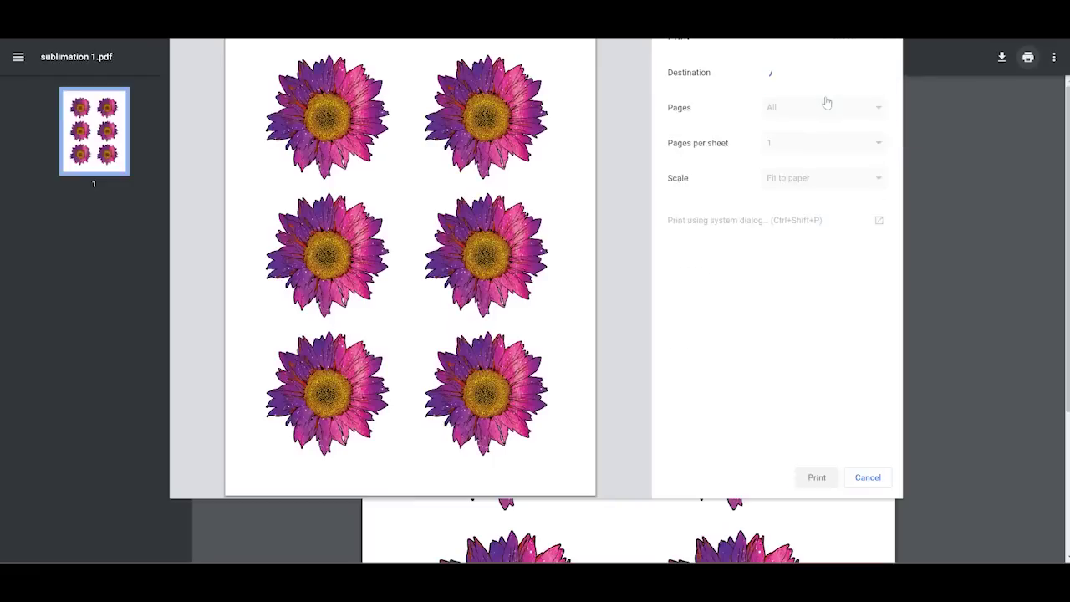
Set the print scale to Custom at 100 and open the system print dialog
left_click(878, 226)
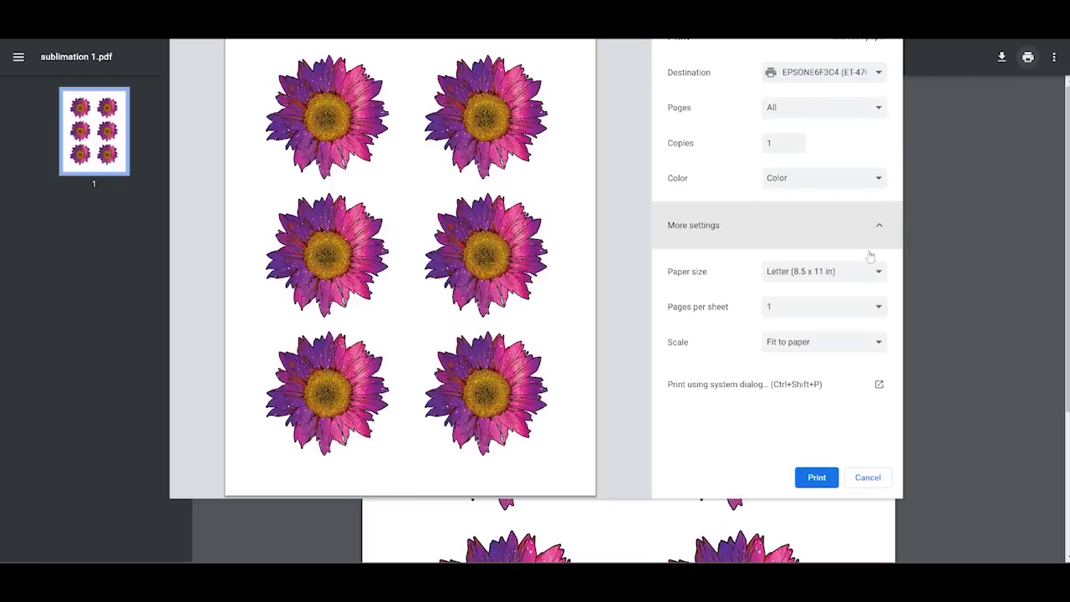
left_click(822, 343)
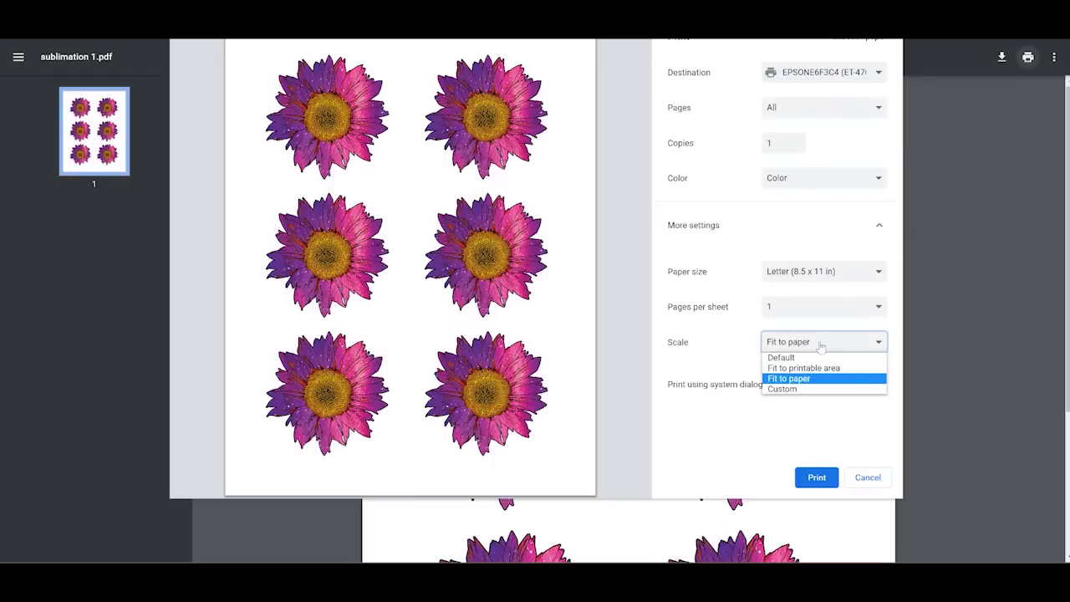
left_click(798, 389)
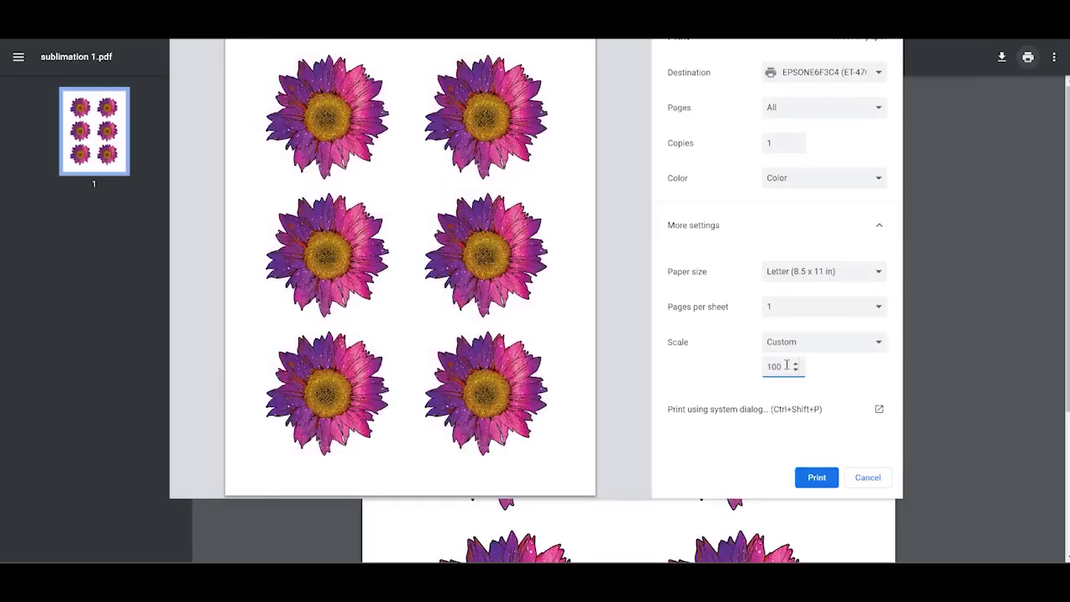
left_click(809, 346)
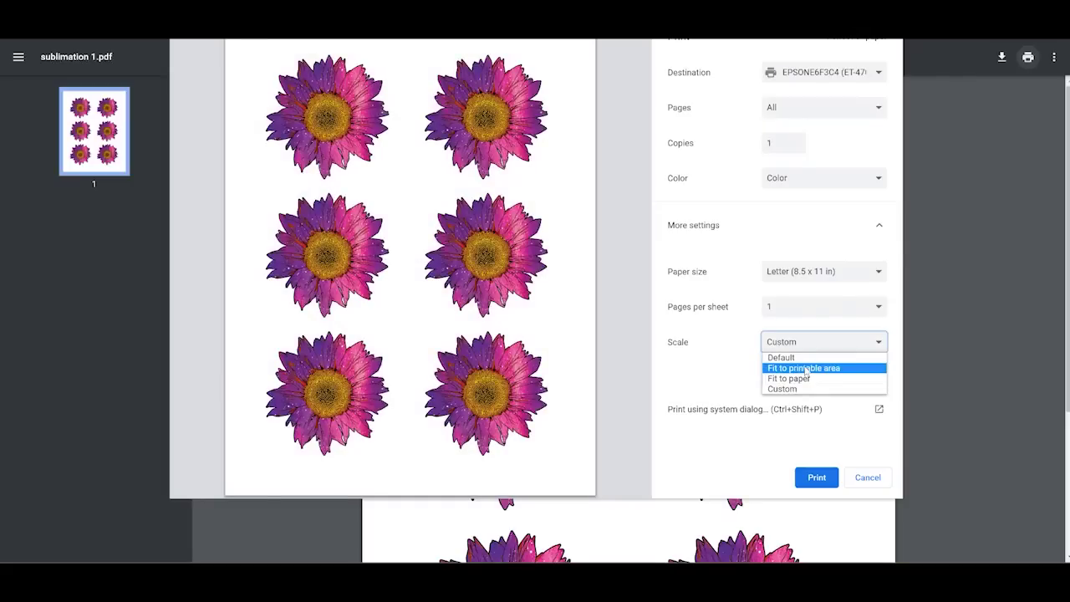
left_click(792, 389)
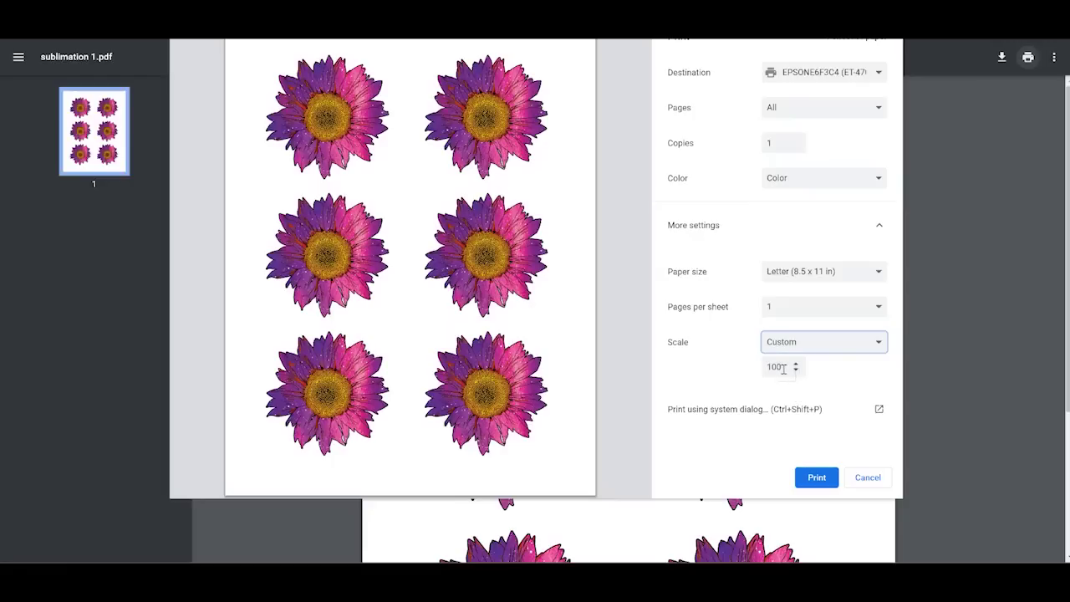
left_click(880, 409)
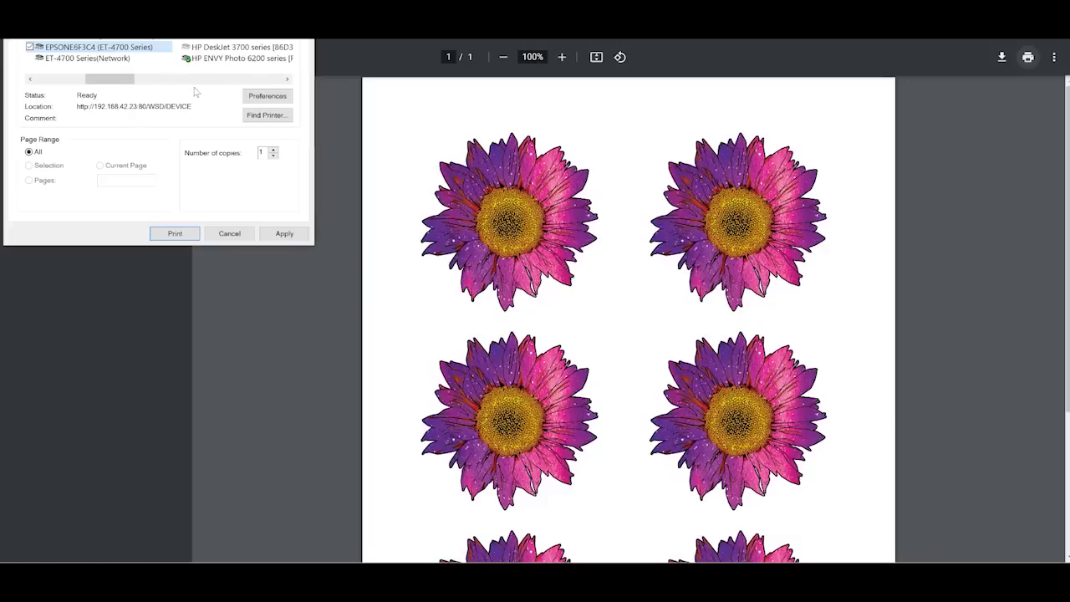
Review the EPSONE6F3C4 printer's paper, quality and mirror-image preferences, and close the system print dialog without printing
left_click(269, 98)
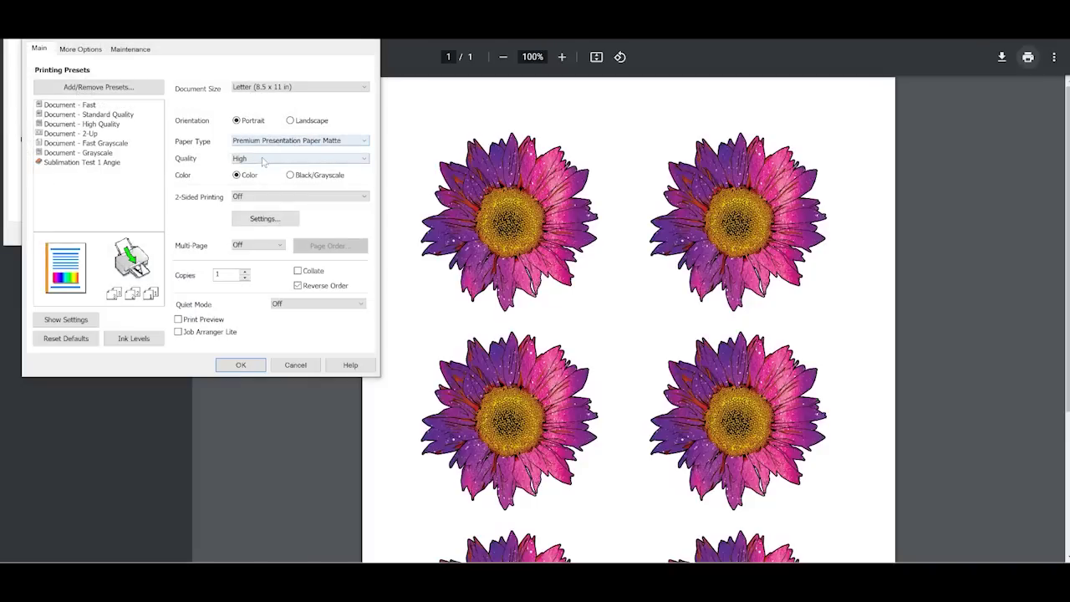
left_click(81, 50)
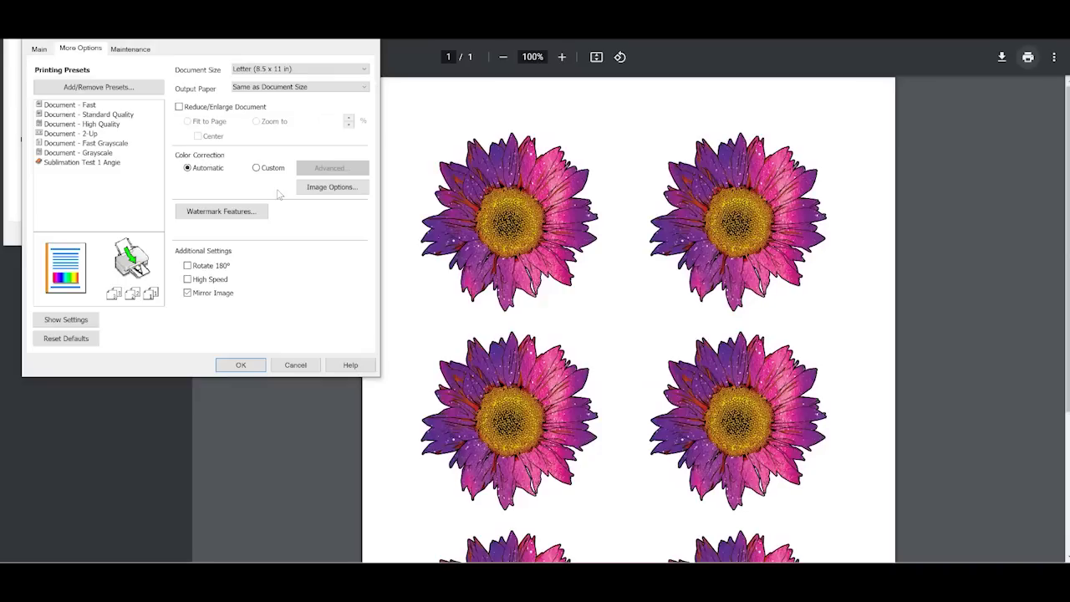
left_click(239, 363)
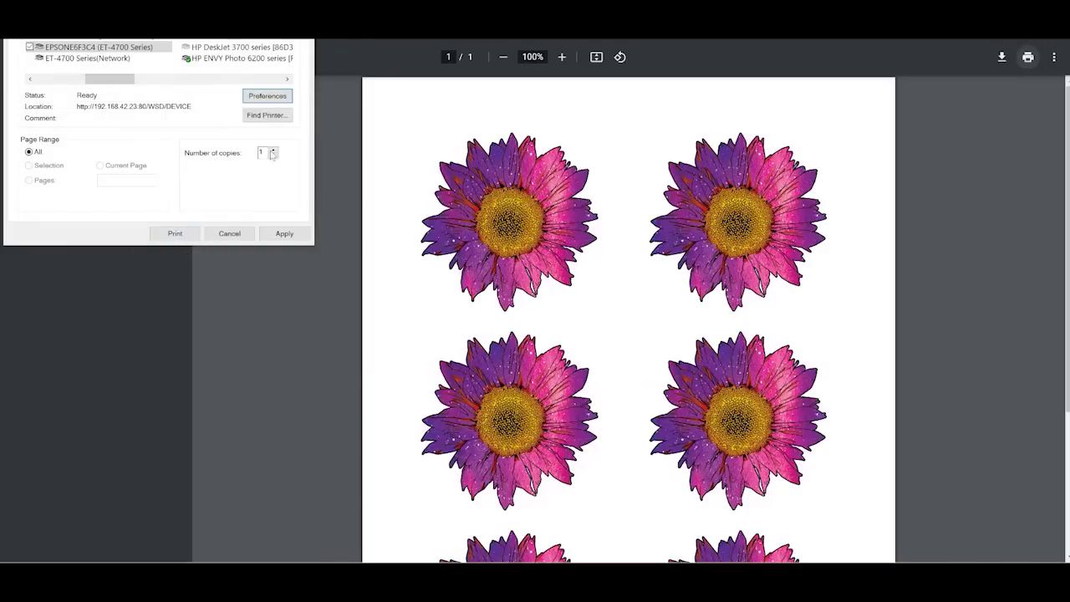
left_click(229, 233)
Start printing again with SC-F100 Series(Network) as the destination and open that printer's preferences from the system print dialog
left_click(1028, 57)
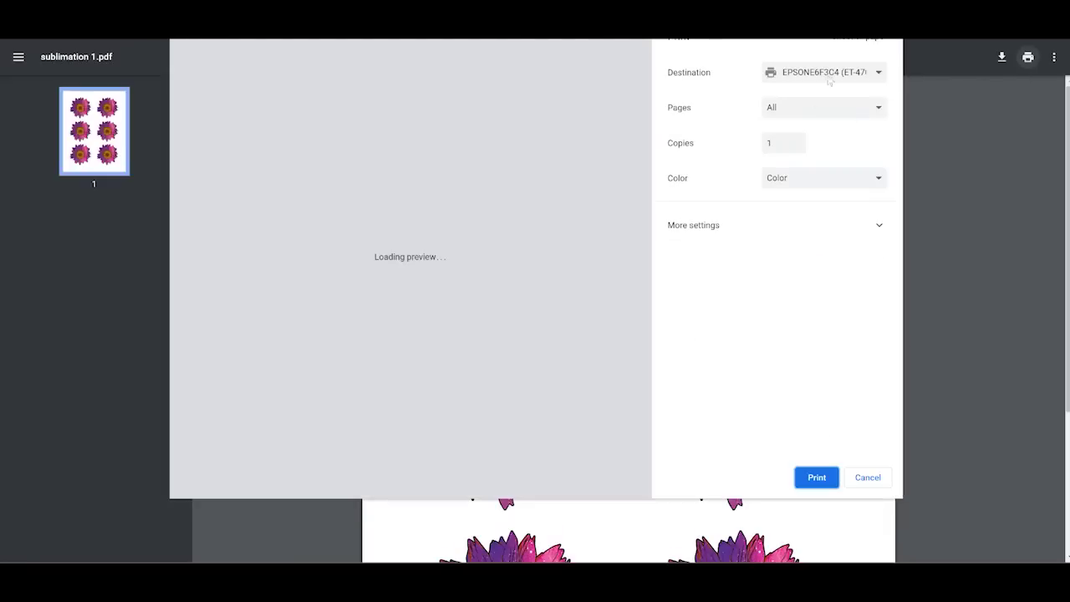
left_click(831, 73)
left_click(826, 99)
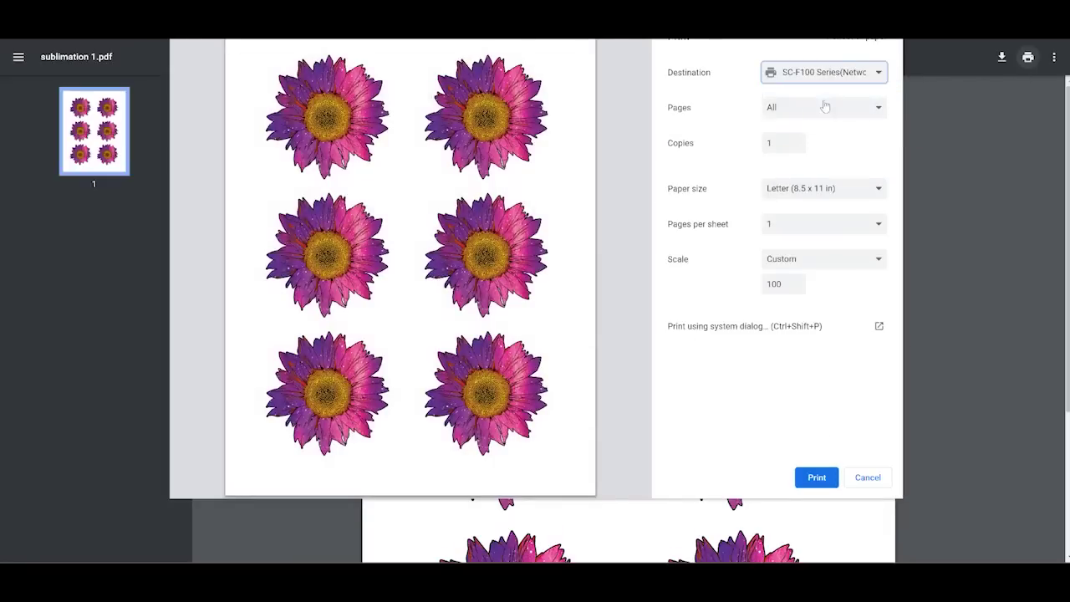
left_click(877, 317)
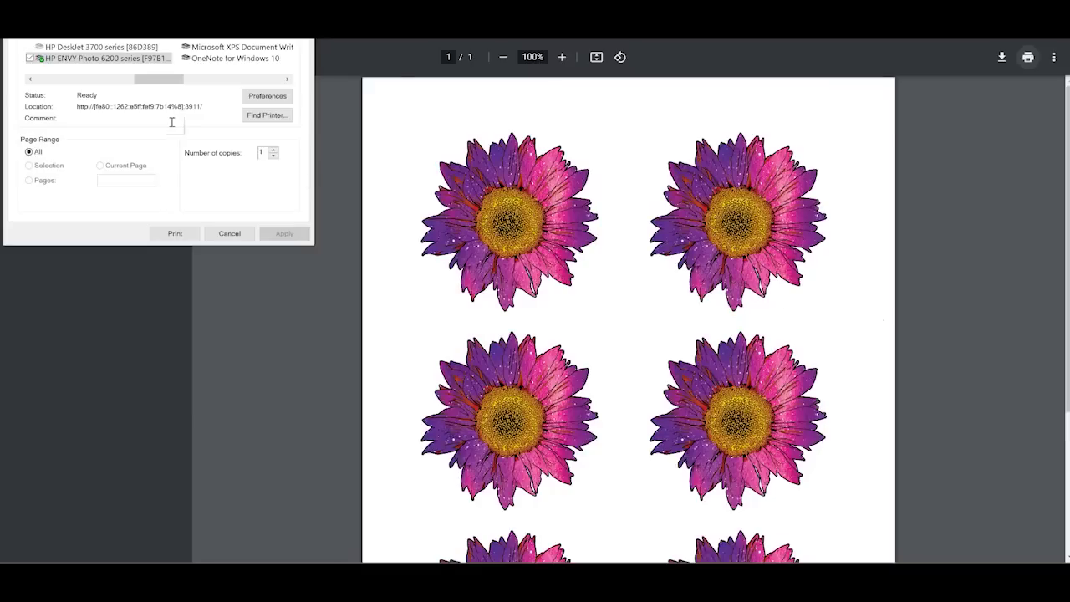
left_click_drag(159, 77, 256, 78)
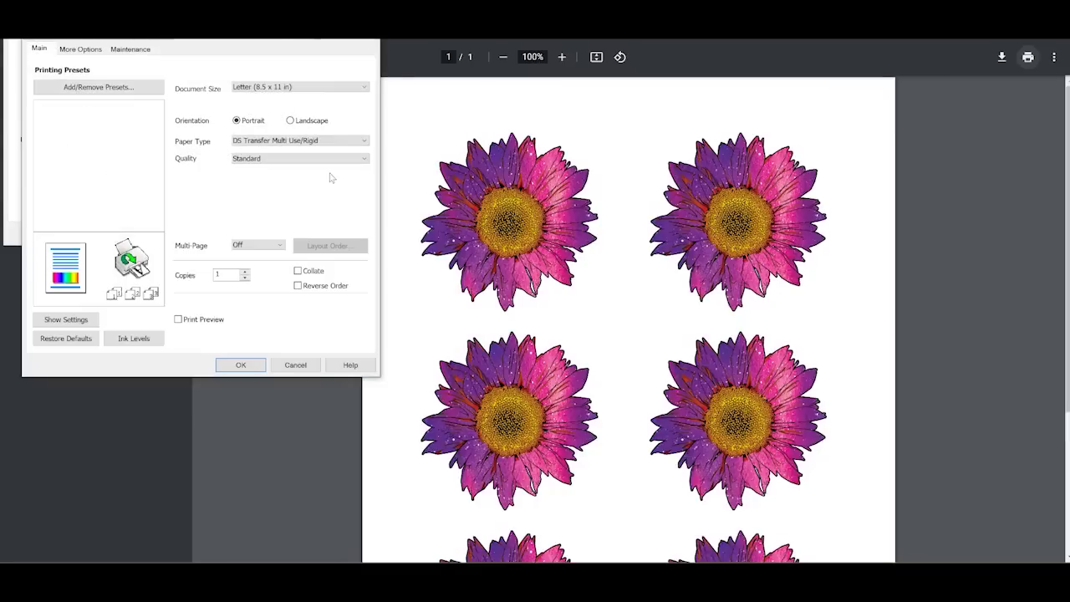
Set the print quality to High with DS Transfer Multi Use/Rigid paper, check the mirror-image option, and cancel the print dialog
left_click(296, 142)
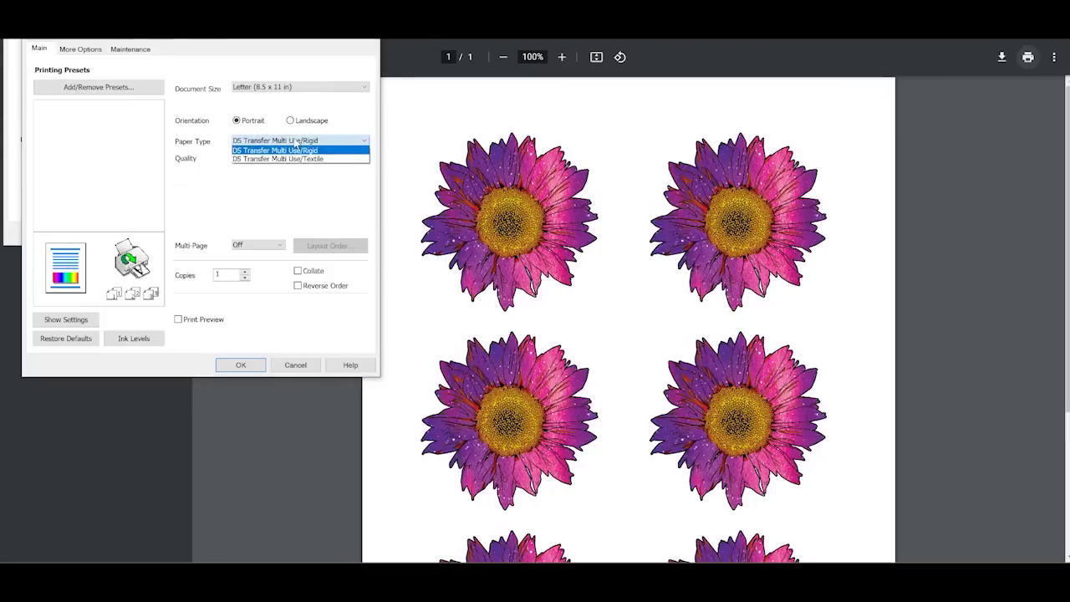
left_click(273, 184)
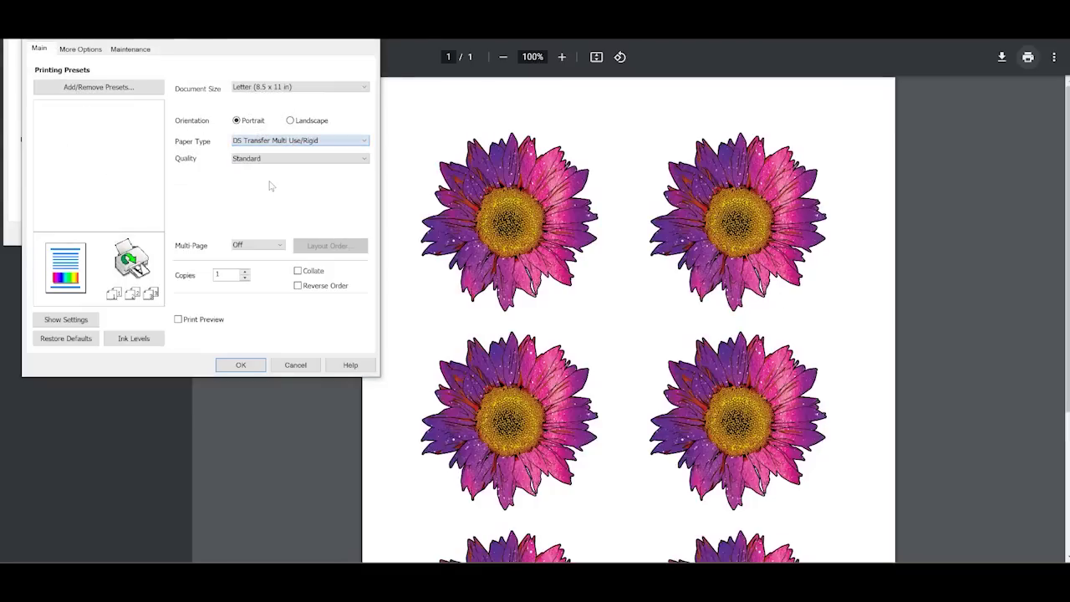
left_click(272, 160)
left_click(263, 177)
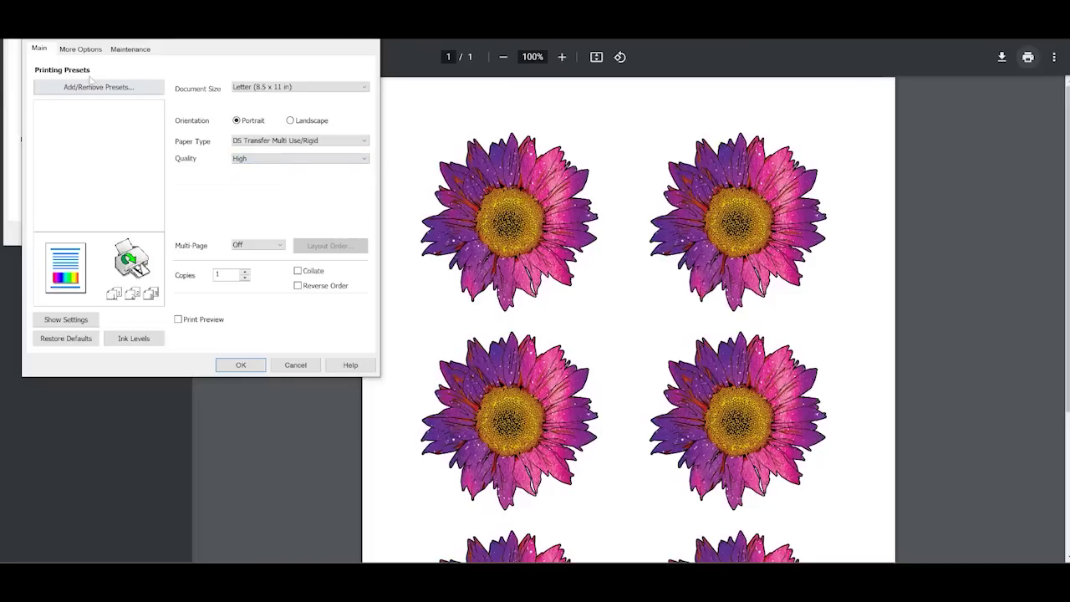
left_click(81, 48)
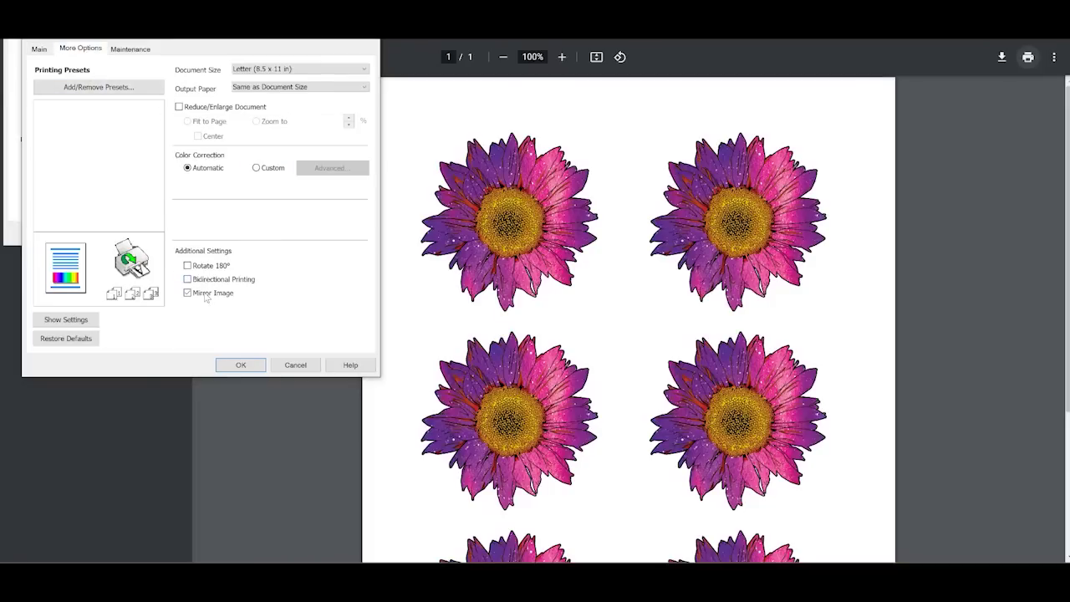
left_click(242, 365)
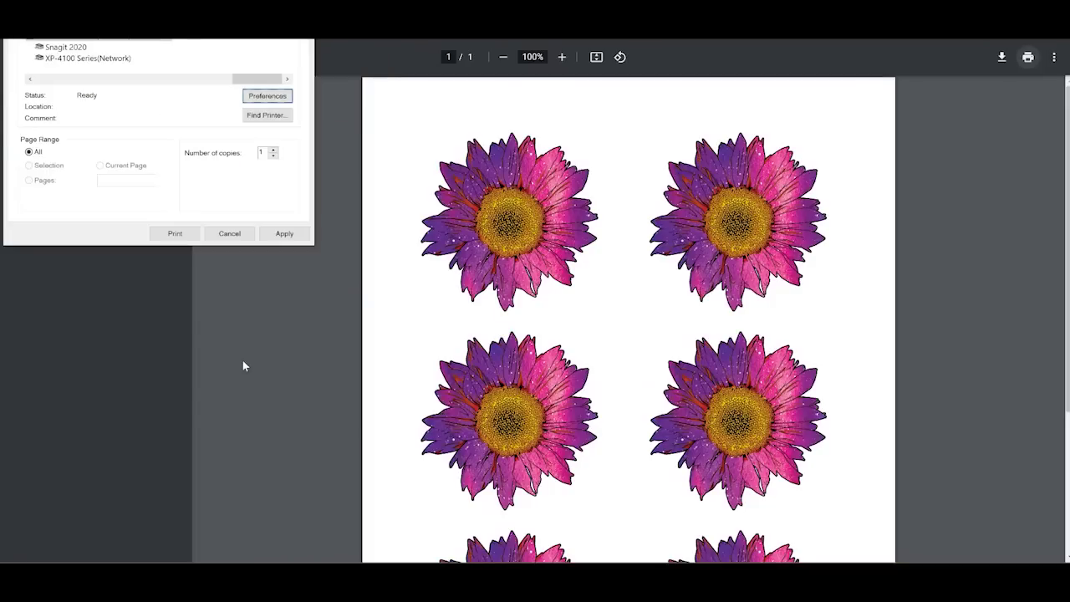
left_click(227, 234)
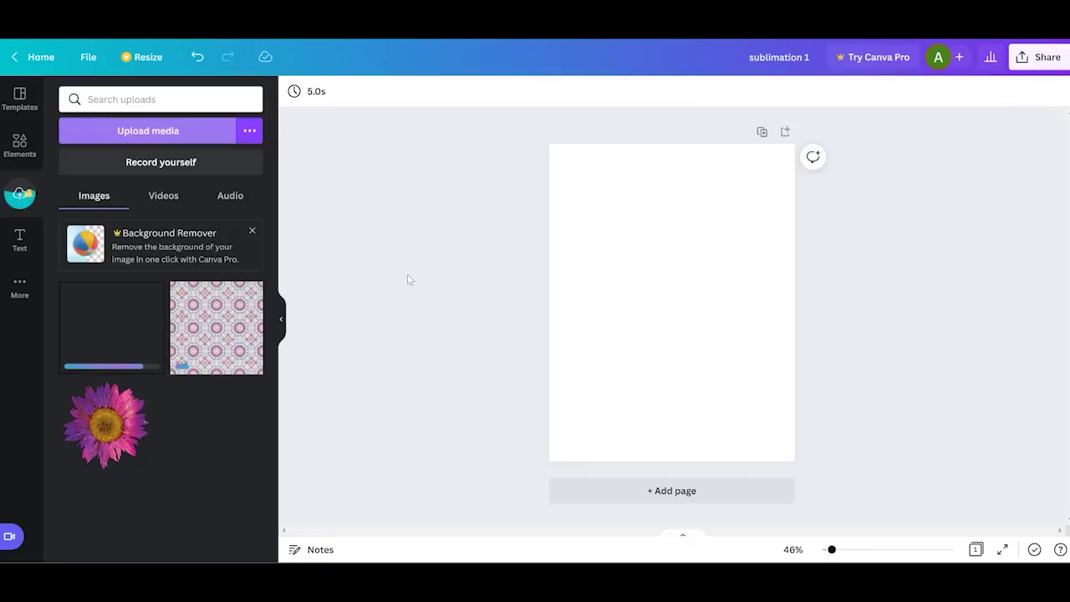
Switch to Canva, place the uploaded mandala pattern on the blank page and enlarge it to overlap the page's side edge
left_click(215, 331)
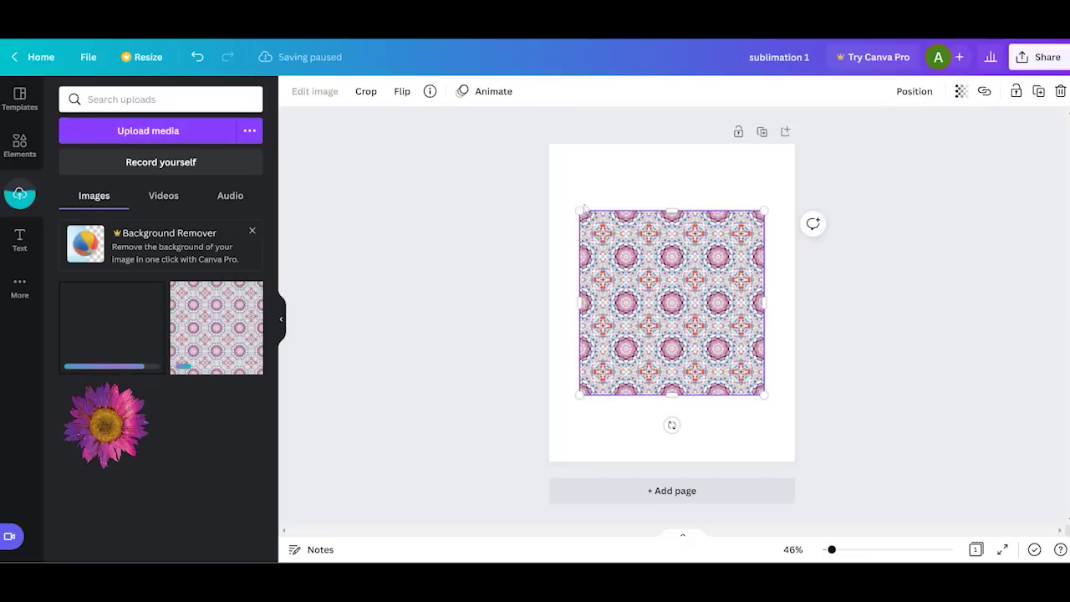
left_click_drag(579, 209, 506, 175)
left_click_drag(646, 277, 672, 274)
left_click_drag(790, 390, 827, 431)
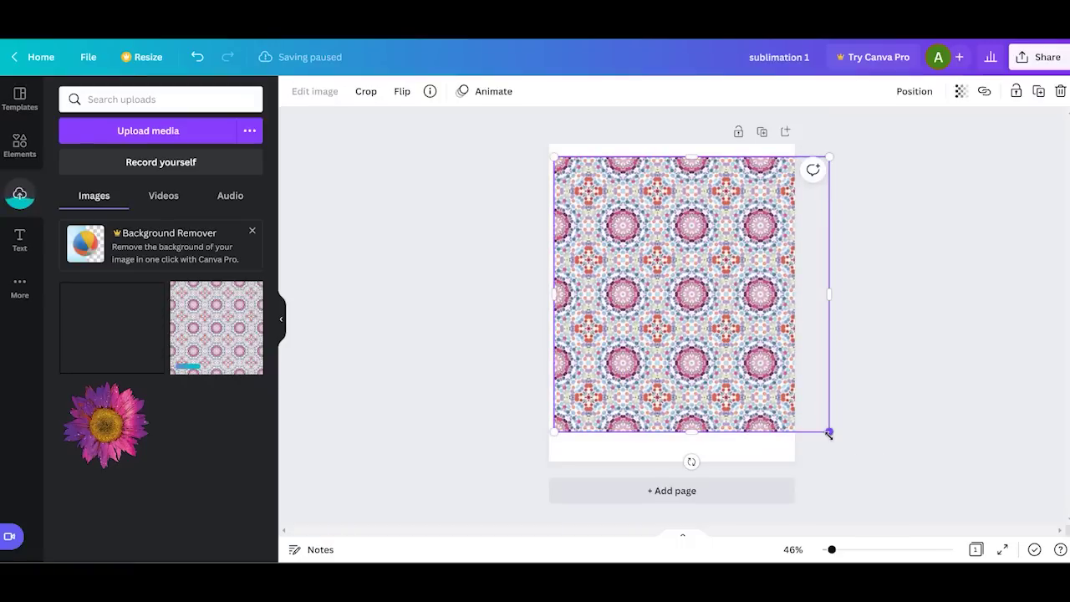
Add the uploaded black outline template, rotate it 90°, and scale it to about 9.5 by 8.3, aligned over the pattern
left_click(115, 328)
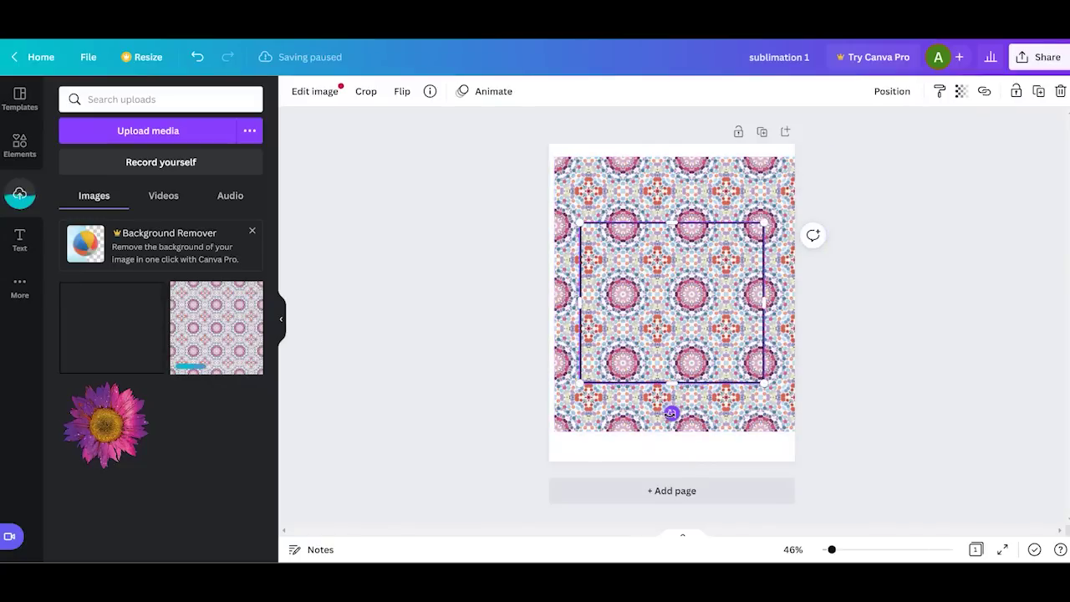
left_click_drag(671, 412, 782, 303)
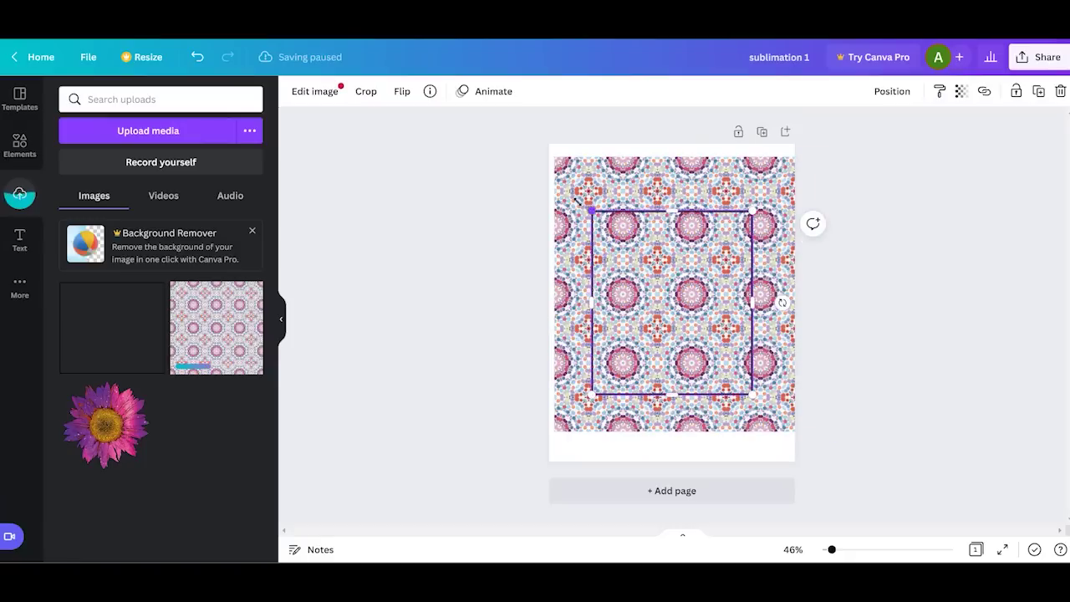
left_click_drag(590, 209, 555, 169)
left_click_drag(751, 169, 808, 137)
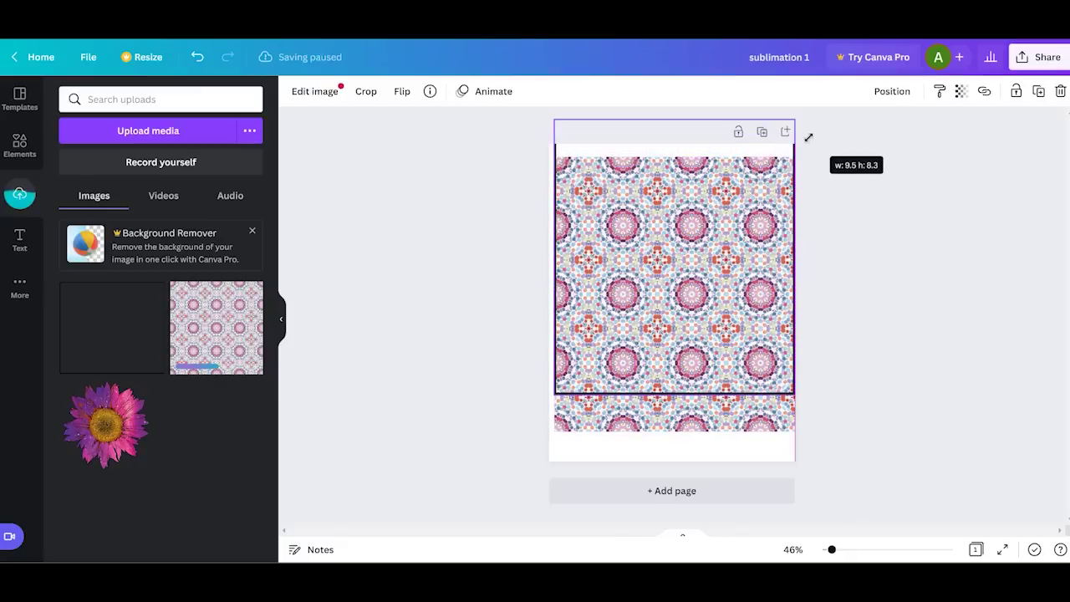
left_click_drag(808, 137, 808, 137)
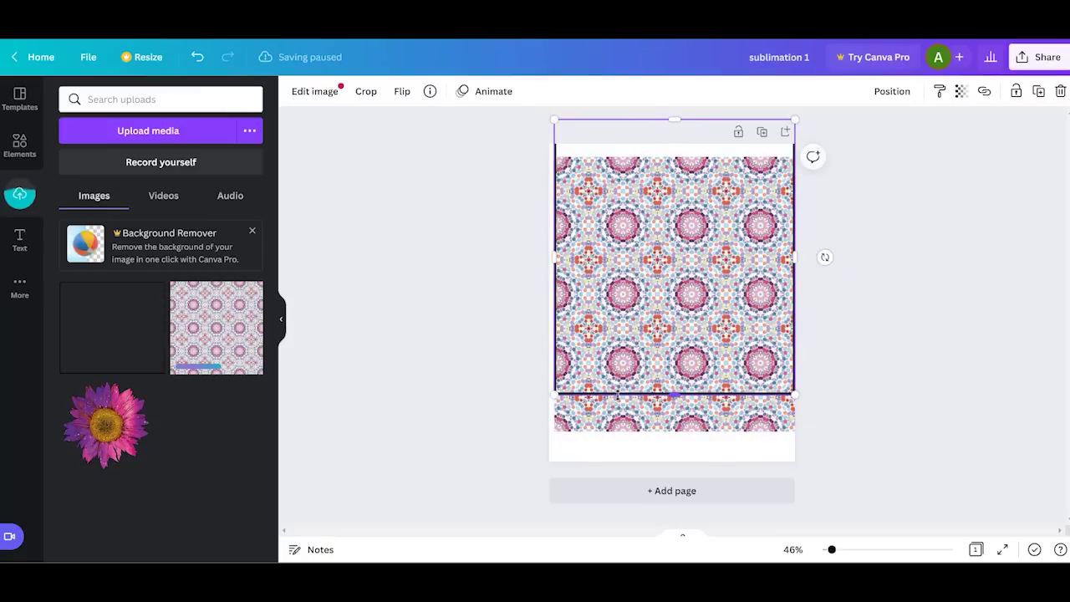
left_click_drag(616, 393, 616, 429)
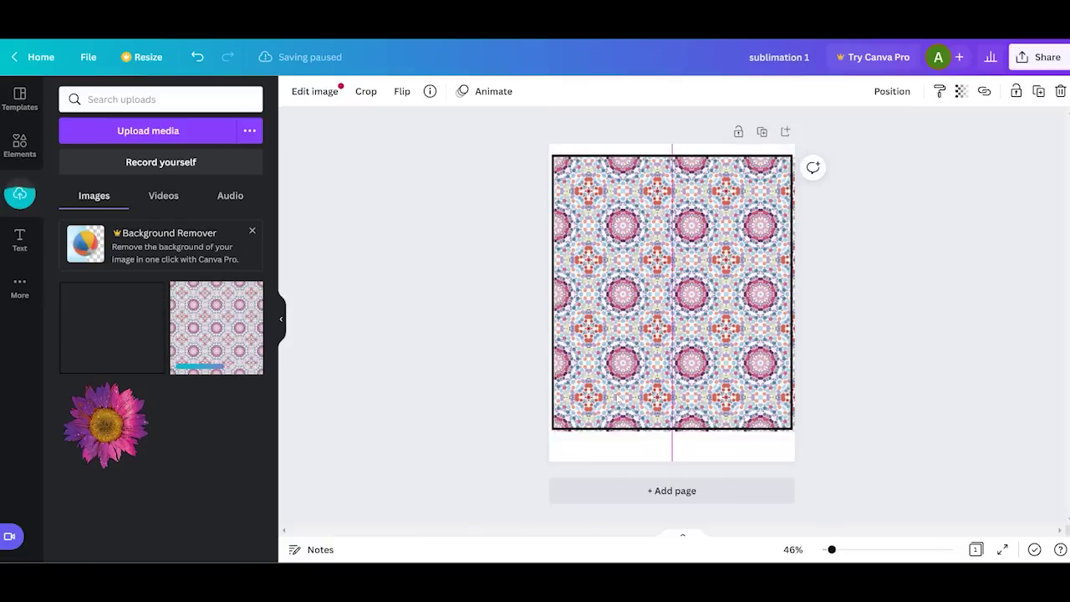
Align the pattern with the outline template and crop its overhanging side to the template's edge
left_click(803, 333)
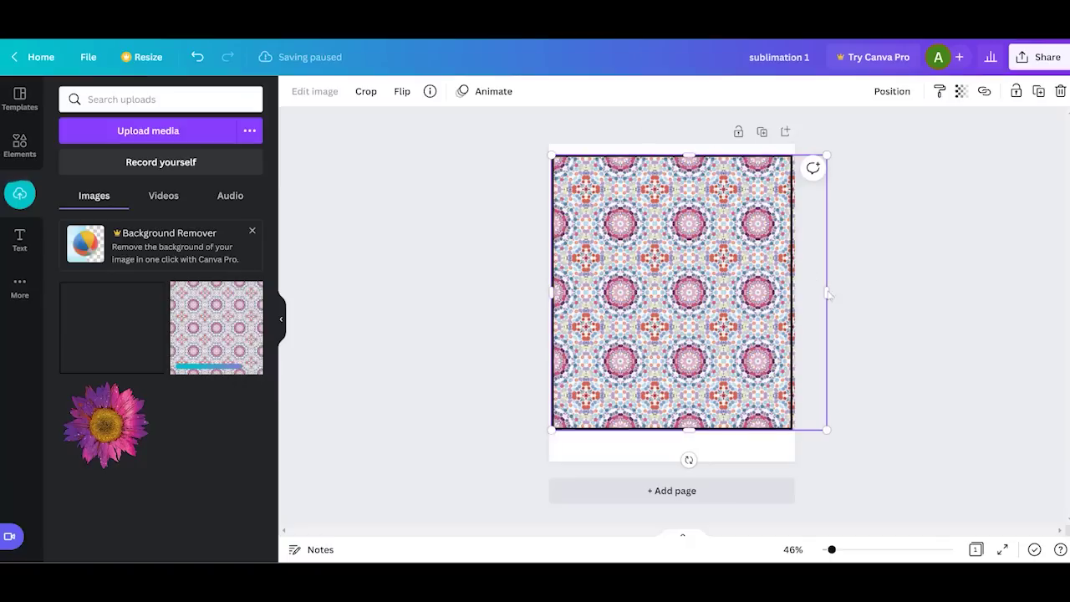
left_click_drag(821, 293, 789, 298)
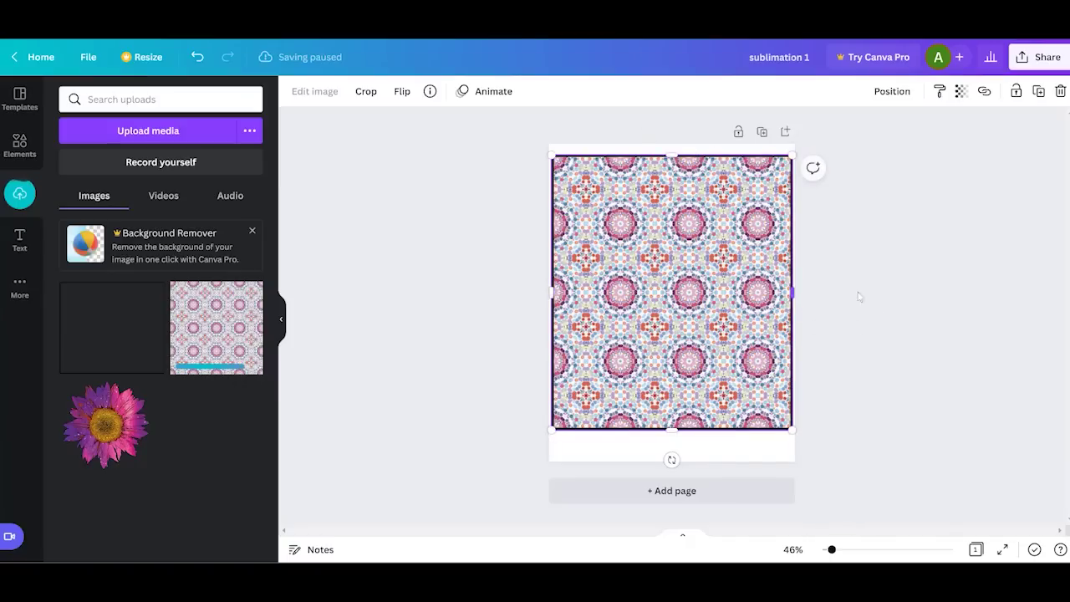
left_click(938, 292)
Move the outline template off the pattern, check the cropped pattern's dimensions, and delete the template
left_click_drag(671, 180, 862, 434)
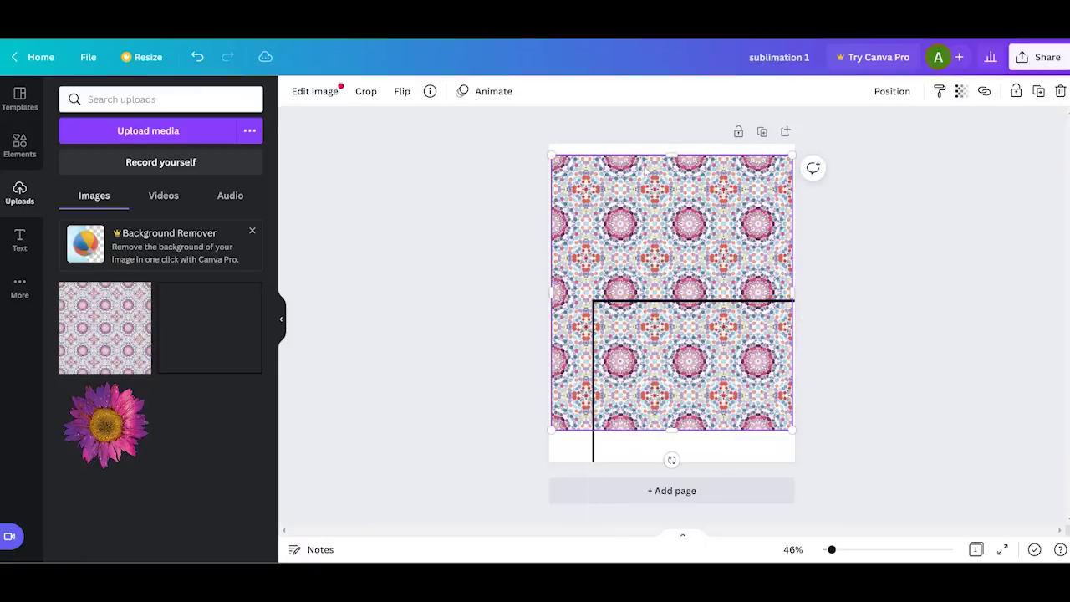
left_click_drag(791, 155, 791, 158)
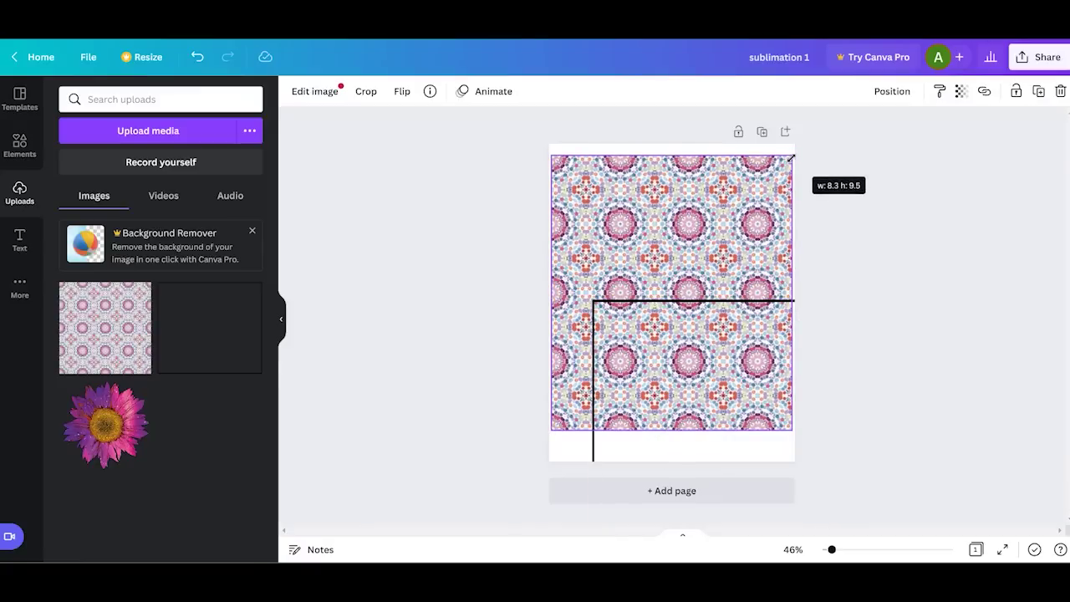
left_click_drag(791, 157, 791, 157)
left_click(747, 303)
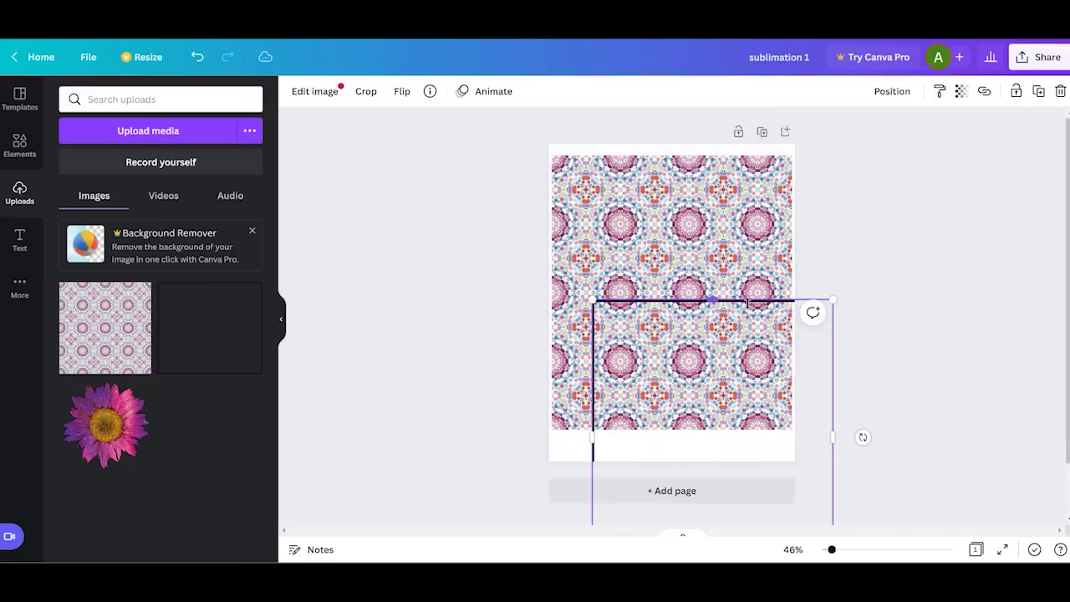
key("Delete")
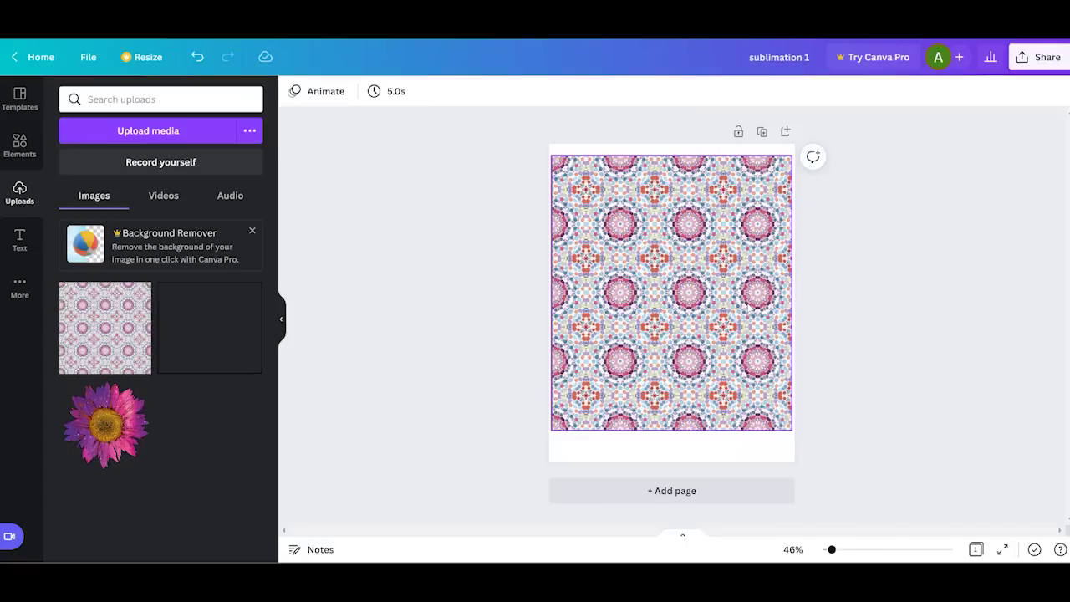
left_click(1025, 298)
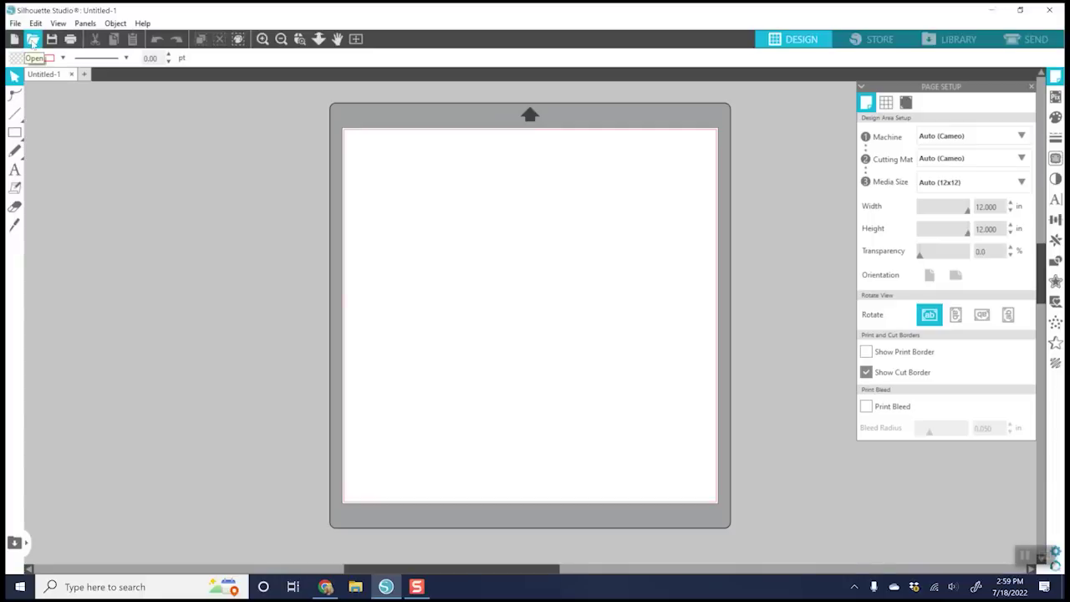
In Silhouette Studio, open the Sublimation Purple & Pink Galaxy Sunflower clipart PNG and set the media size to Letter
left_click(31, 39)
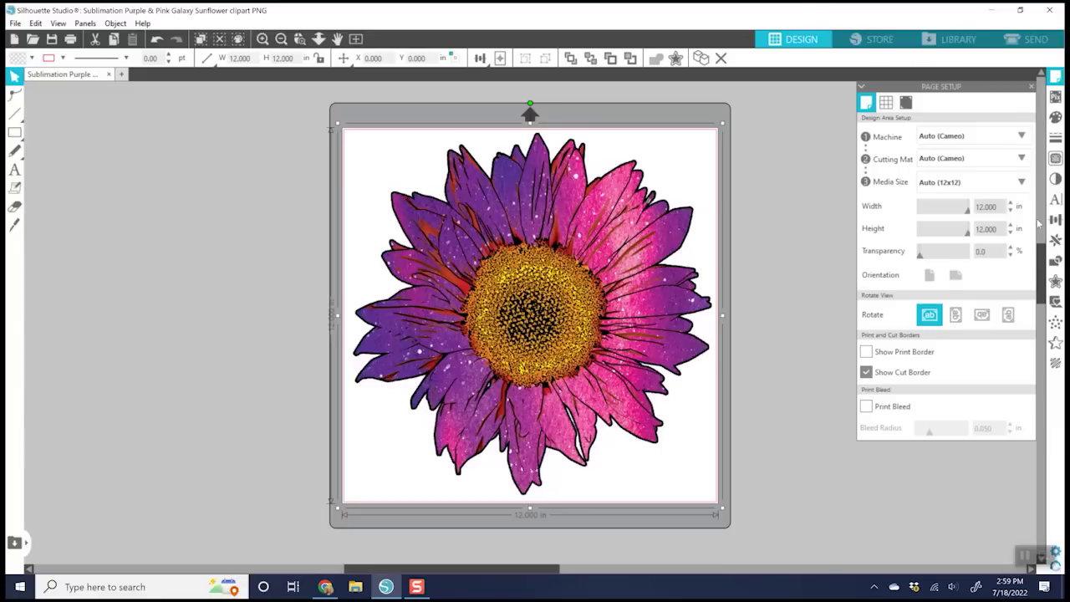
left_click(969, 159)
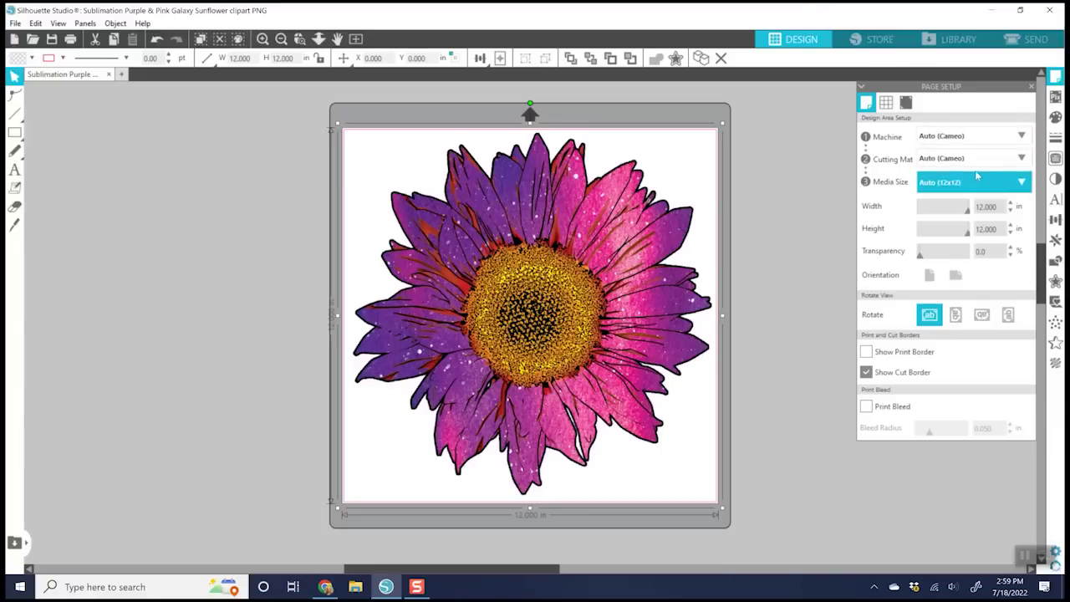
left_click(1021, 182)
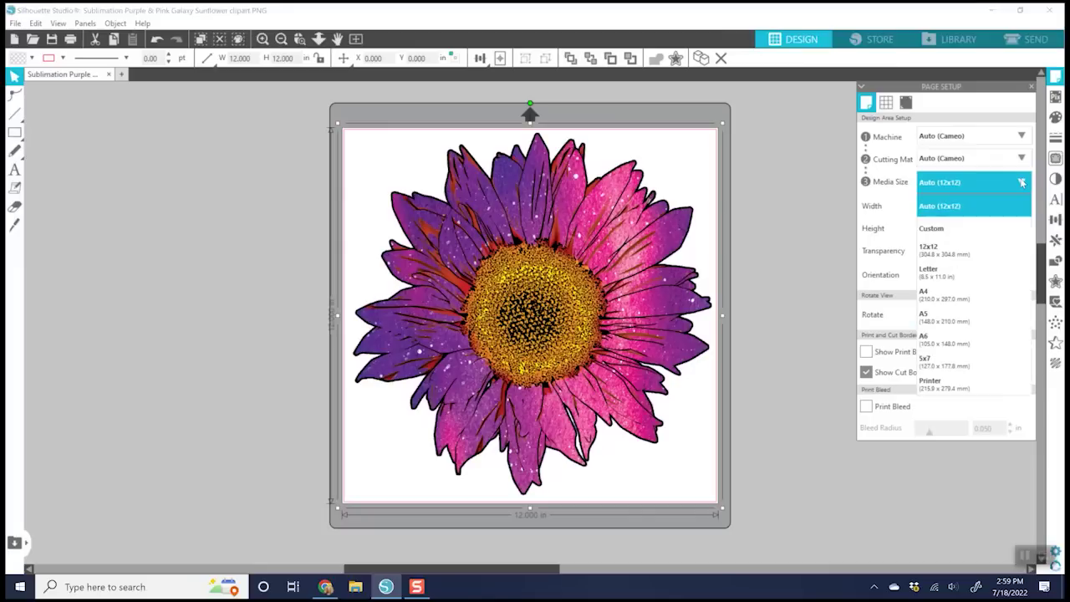
left_click(962, 275)
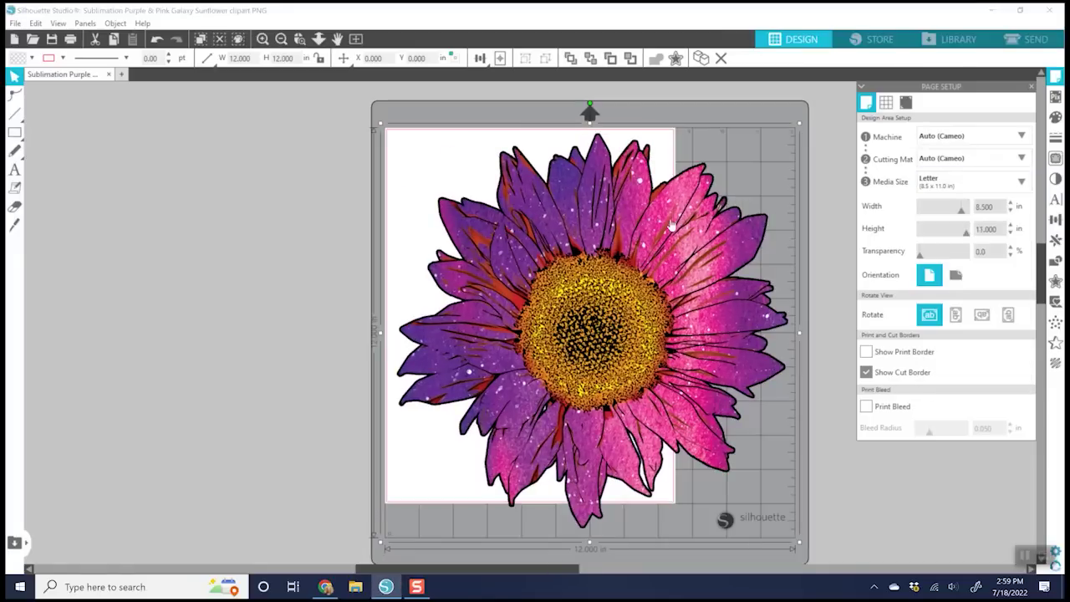
left_click(1022, 181)
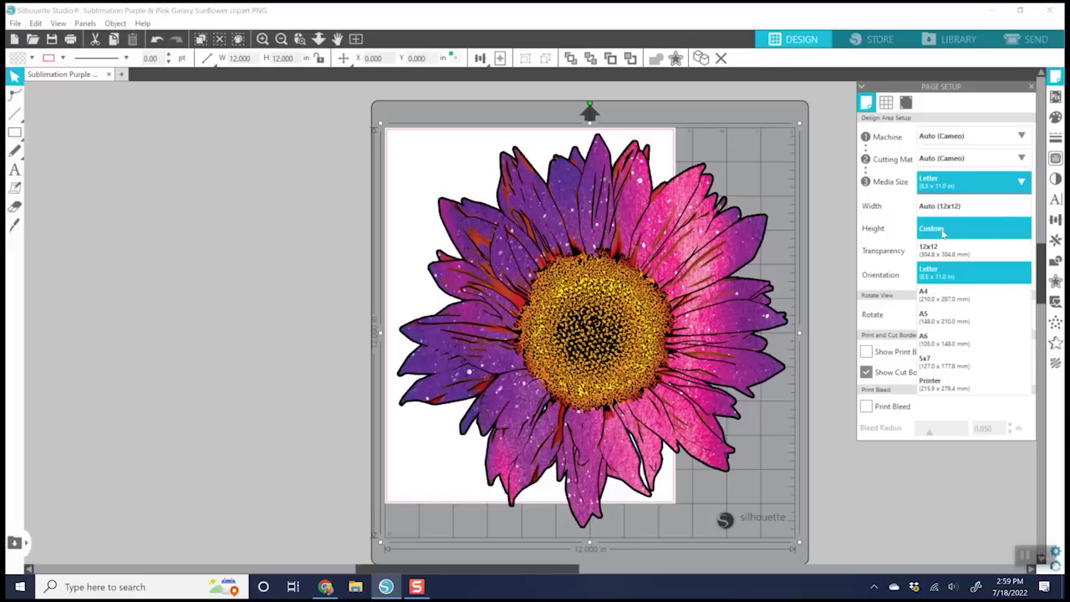
left_click(1023, 183)
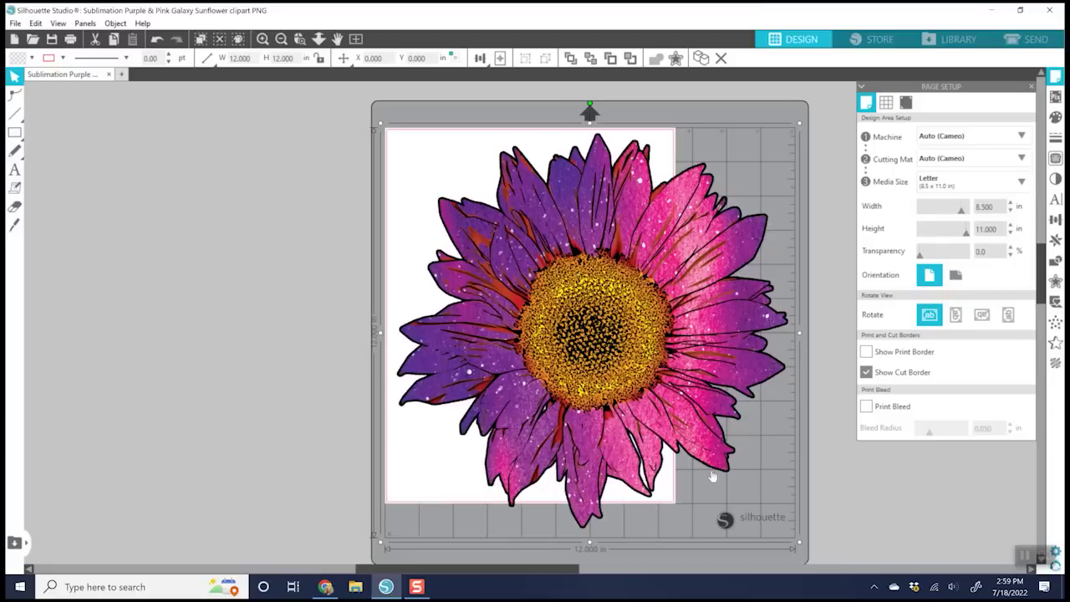
Scale the sunflower down proportionally, place it near the page's upper-left corner, and set its width to exactly 3 in
left_click_drag(800, 544, 617, 404)
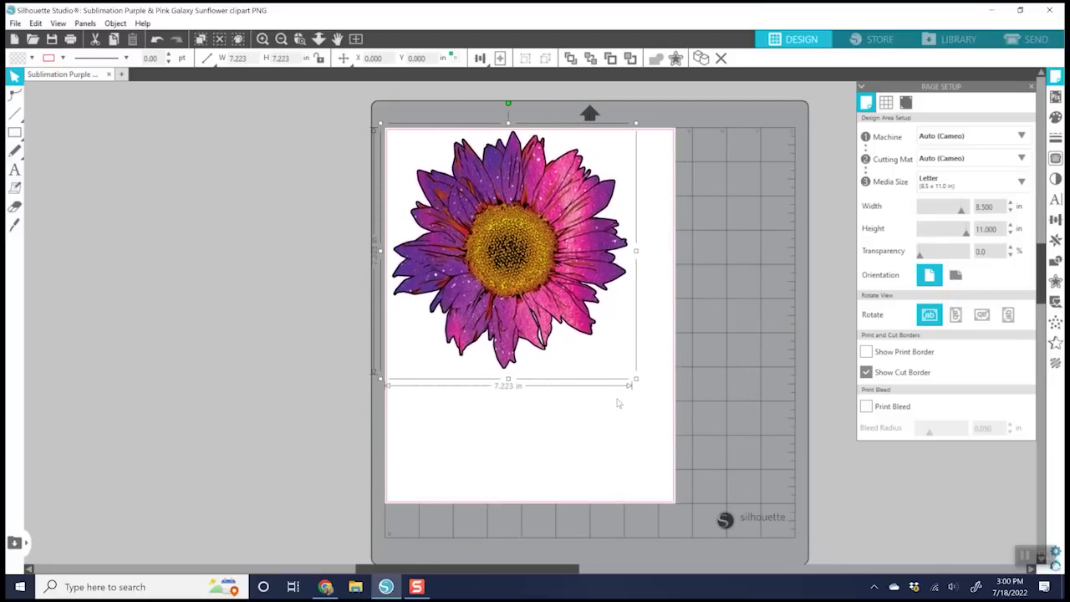
left_click_drag(520, 253, 543, 267)
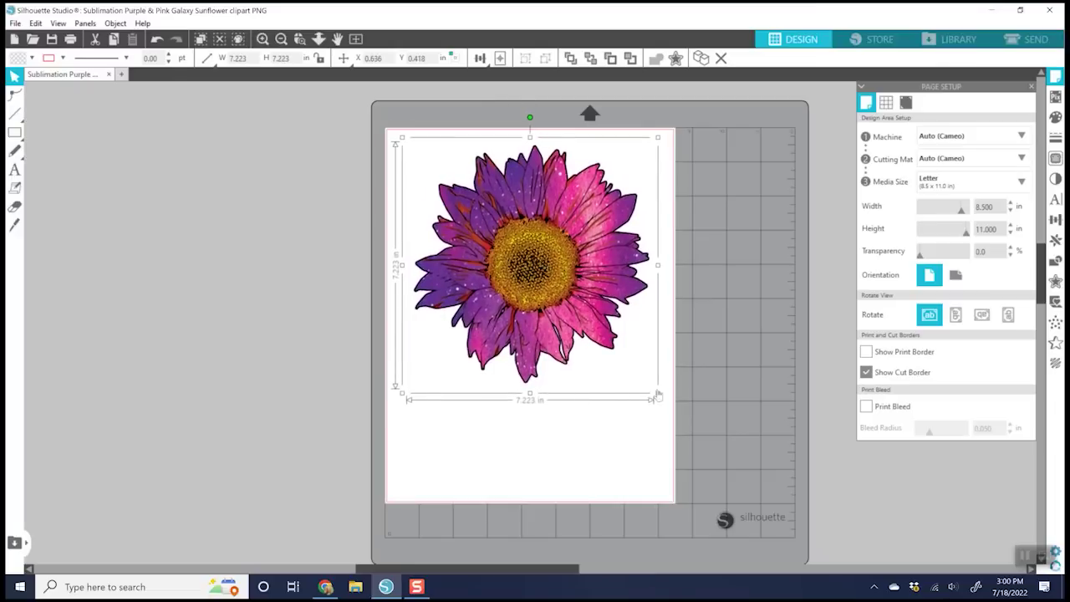
left_click_drag(657, 393, 505, 262)
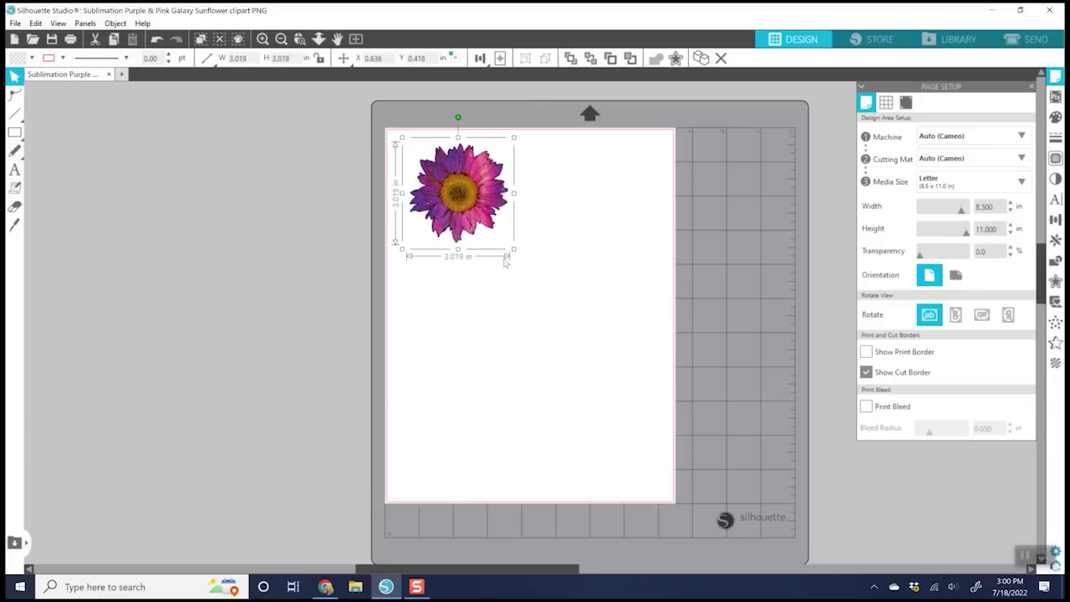
left_click(243, 58)
mouse_move(219, 63)
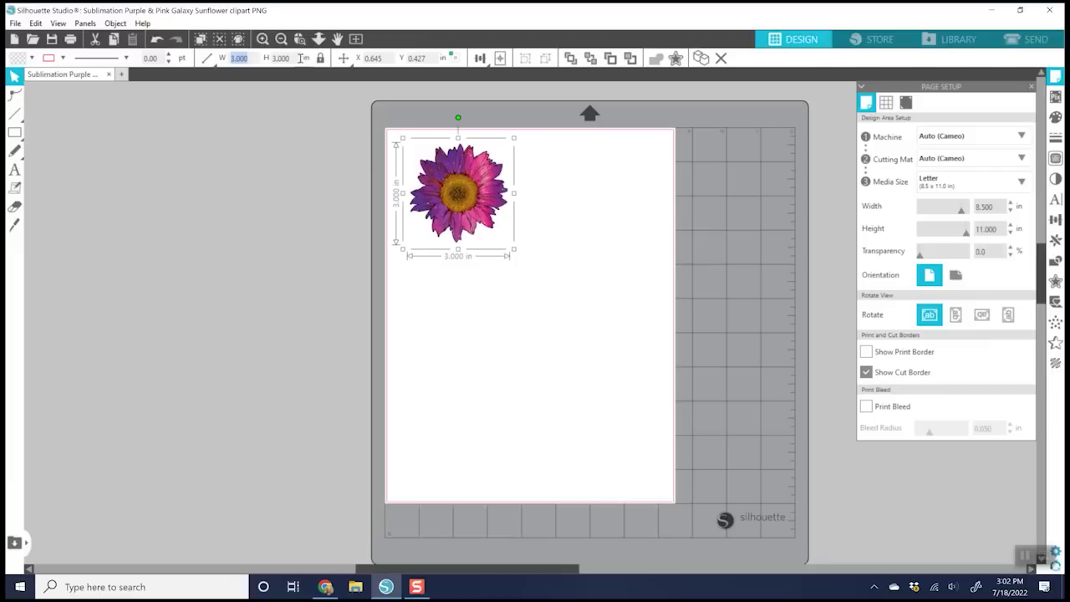
type("3")
key("Tab")
Duplicate the 3 in sunflower to fill the Letter page with six copies in two columns and three rows
left_click(701, 61)
left_click_drag(480, 200, 453, 429)
left_click(701, 57)
left_click(701, 58)
left_click(700, 57)
left_click(700, 58)
left_click_drag(453, 429, 580, 430)
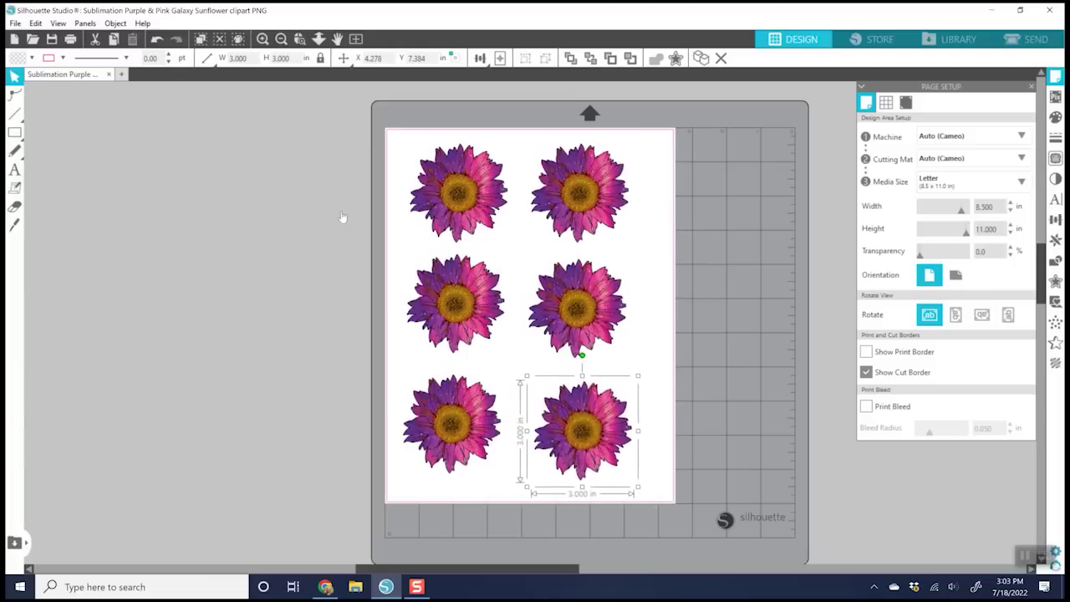
Open the print setup for the ET-4700 and confirm Premium Presentation Paper Matte, High quality and Mirror Image in its preferences
left_click(14, 23)
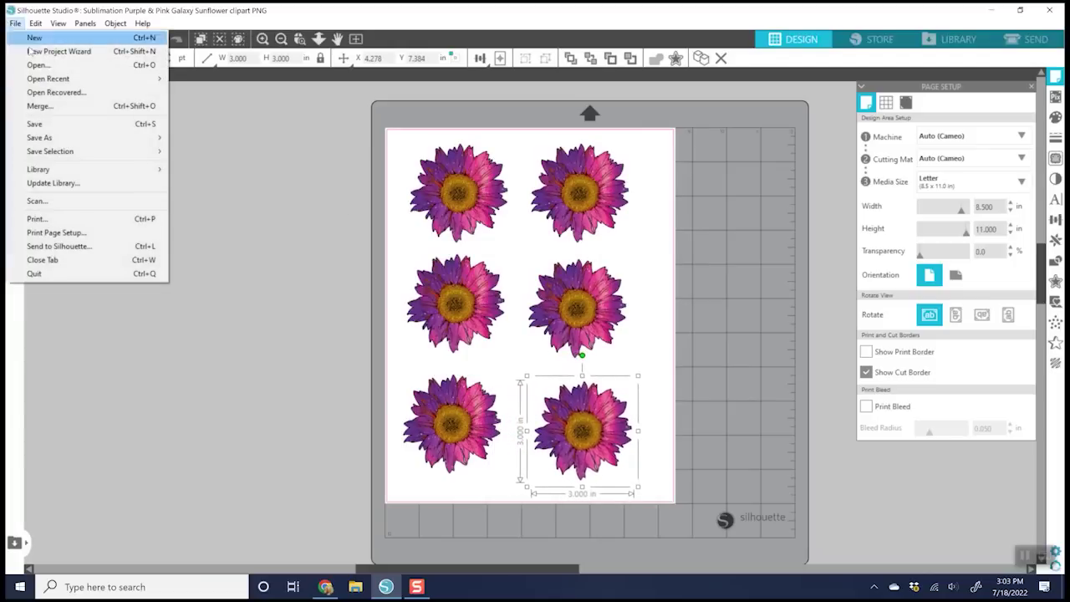
left_click(38, 219)
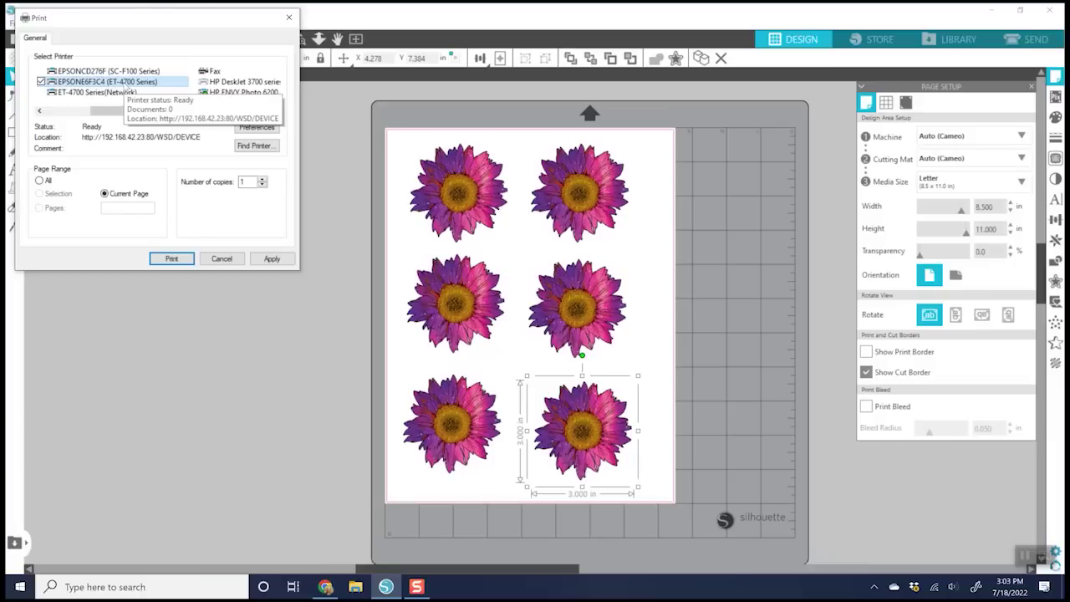
left_click(255, 127)
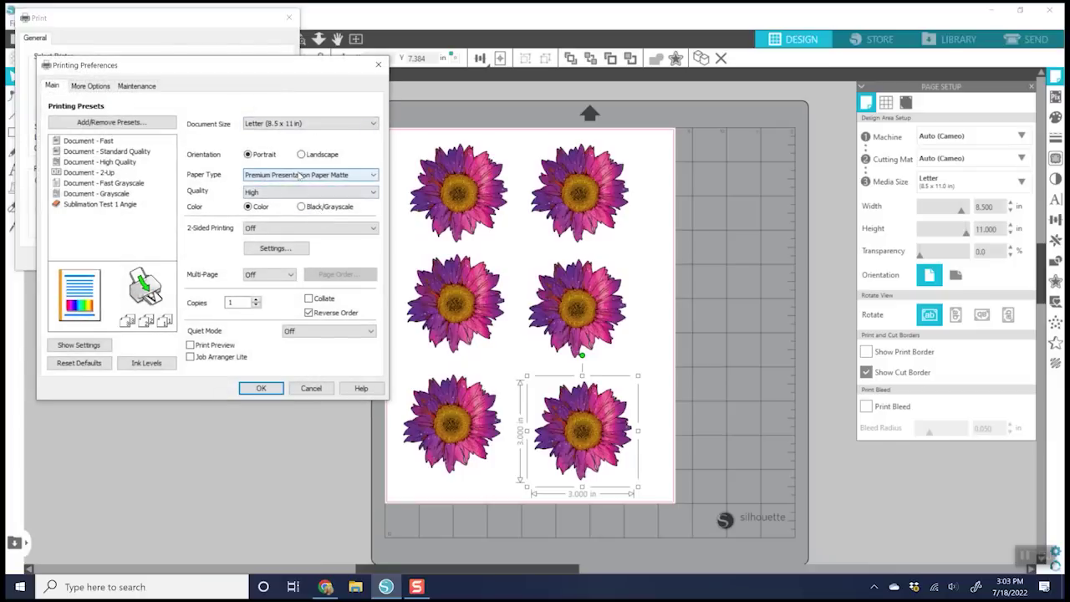
left_click(295, 198)
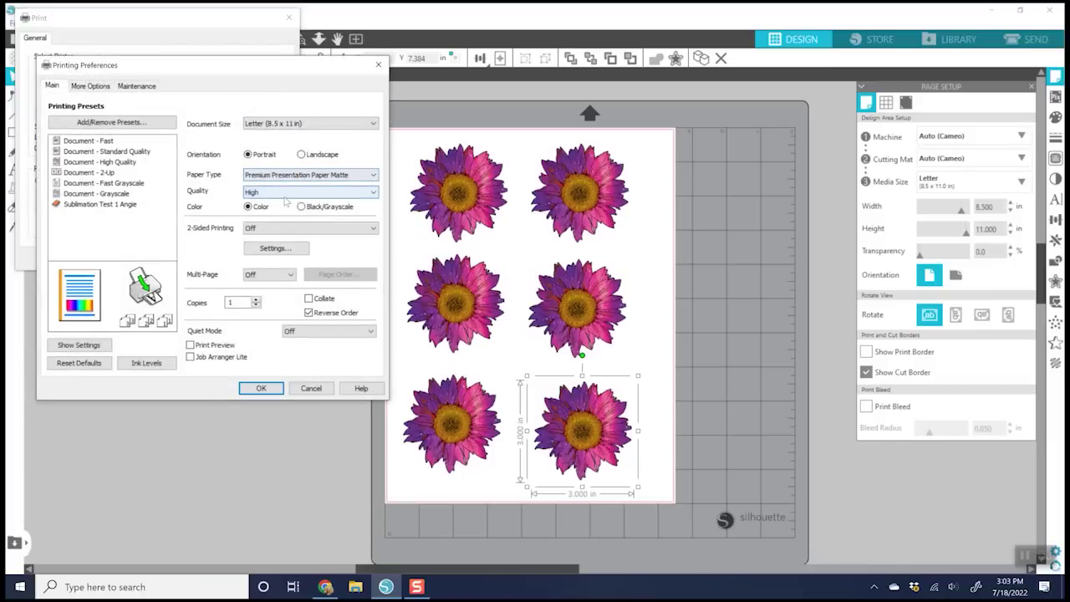
left_click(92, 86)
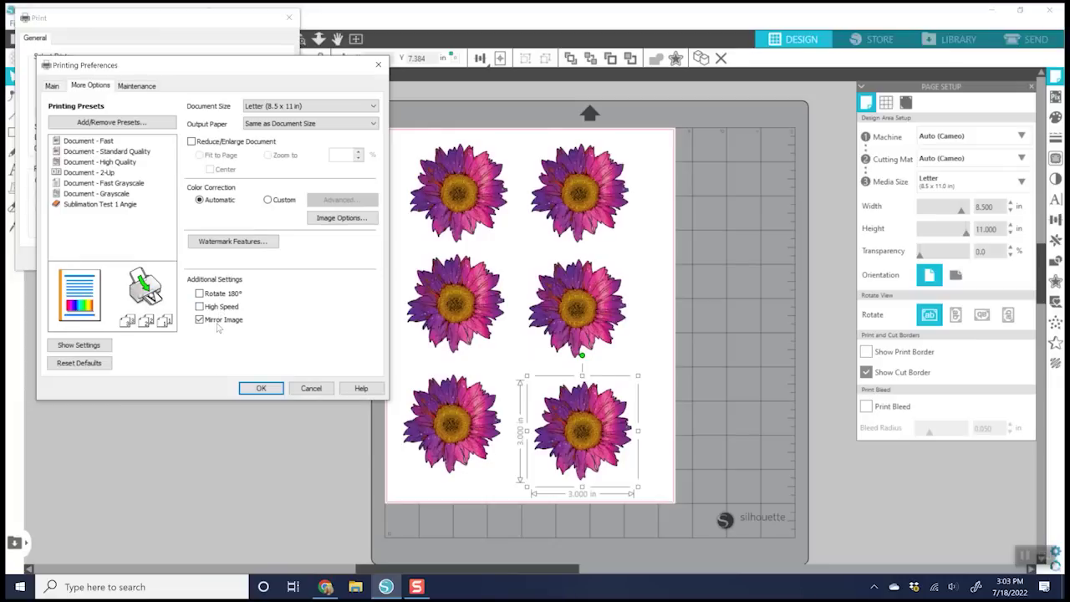
left_click(255, 389)
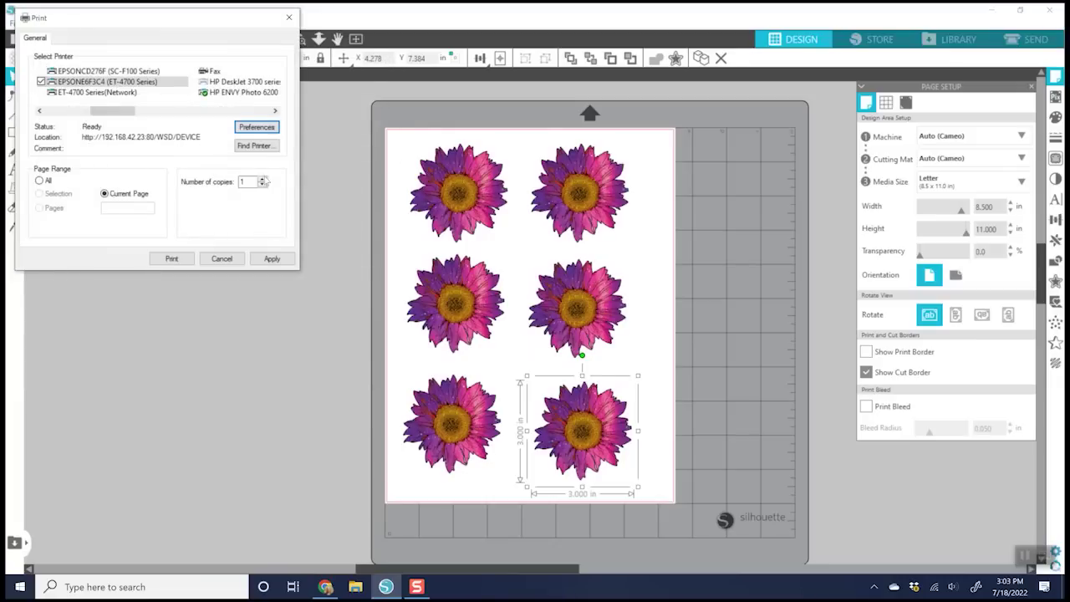
Review the ET-4700's additional print preferences, including color correction and image options
left_click(255, 127)
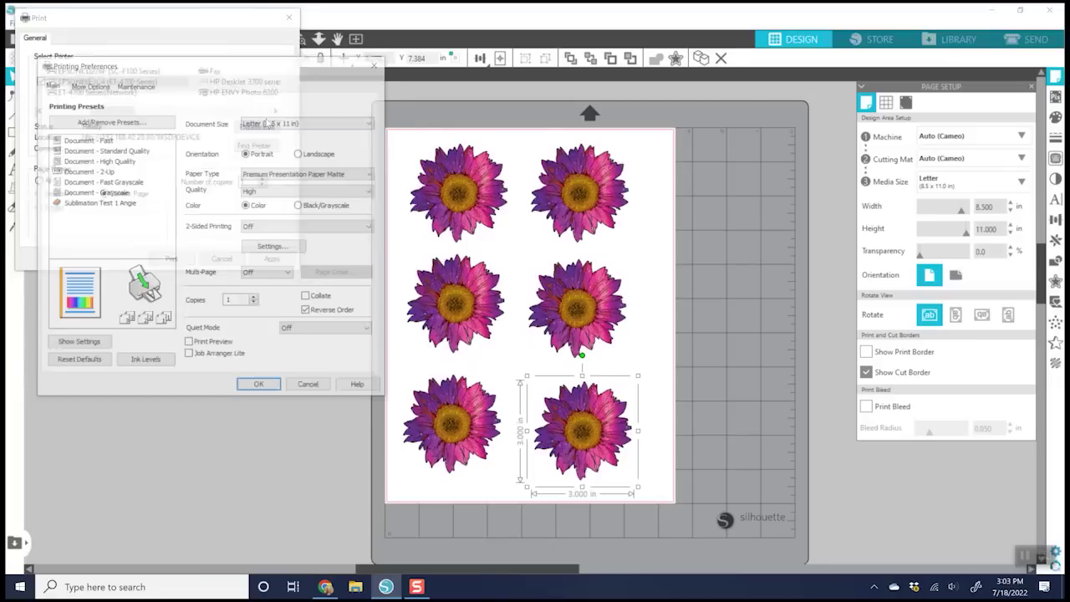
left_click(92, 85)
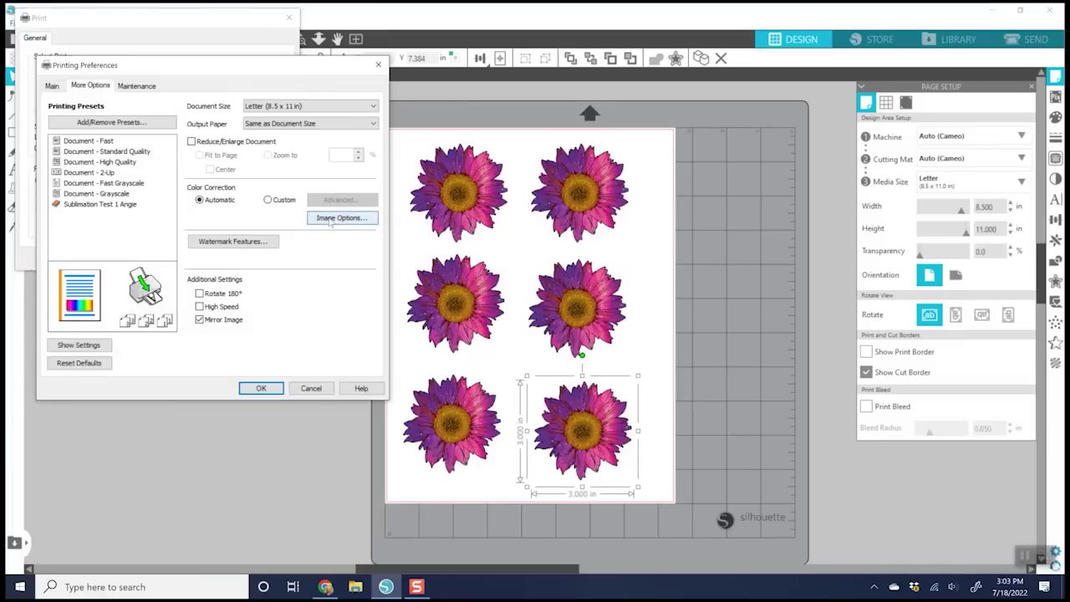
left_click(268, 388)
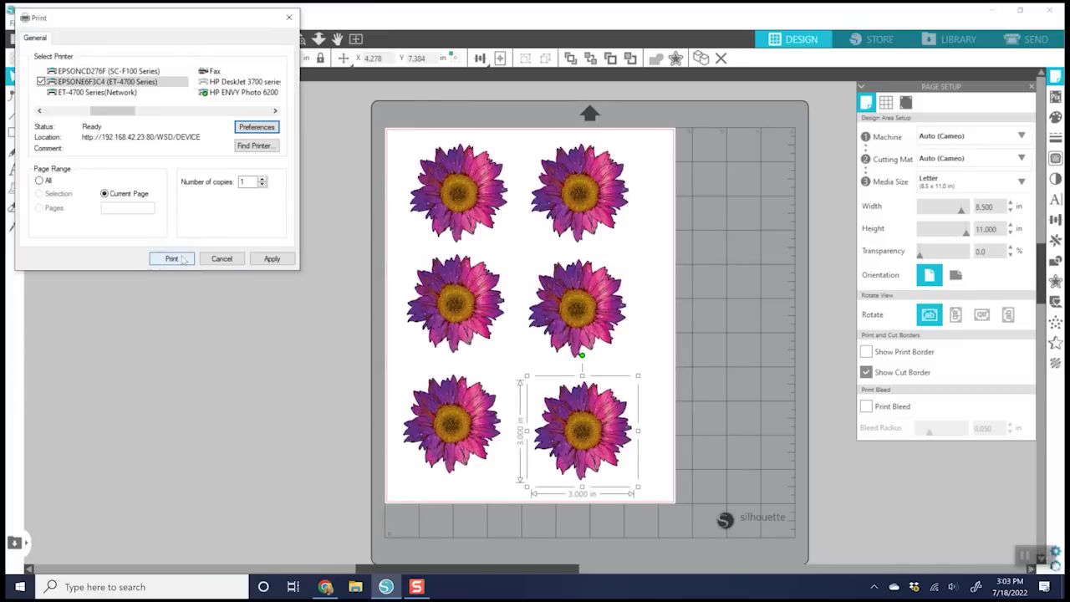
Select the SC-F100 Series(Network) printer and set its paper type to DS Transfer Multi Use/Rigid and quality to High
left_click_drag(114, 112, 248, 112)
left_click(99, 71)
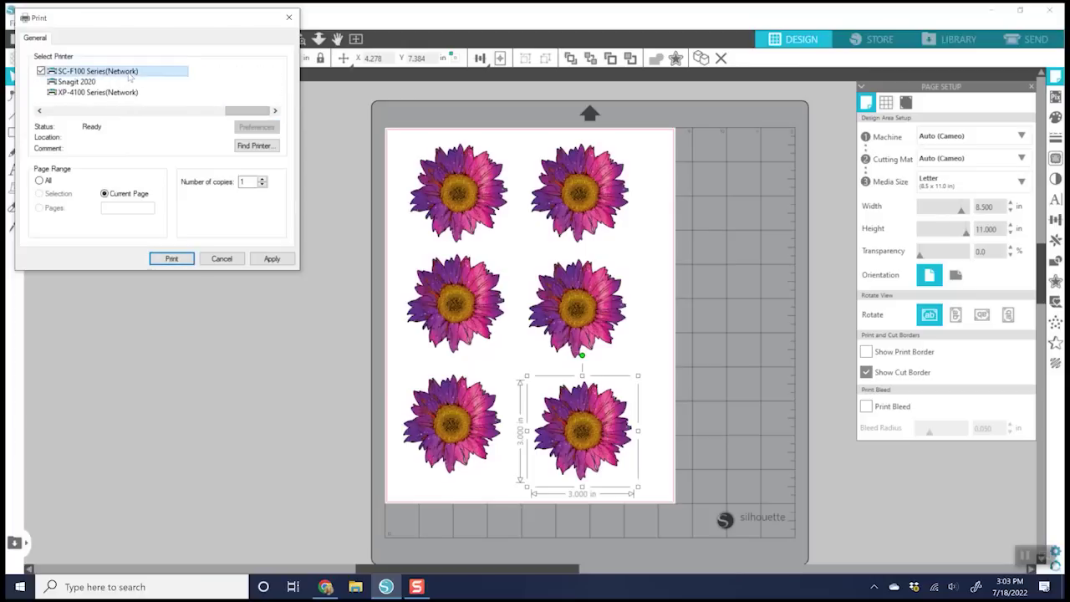
left_click(256, 127)
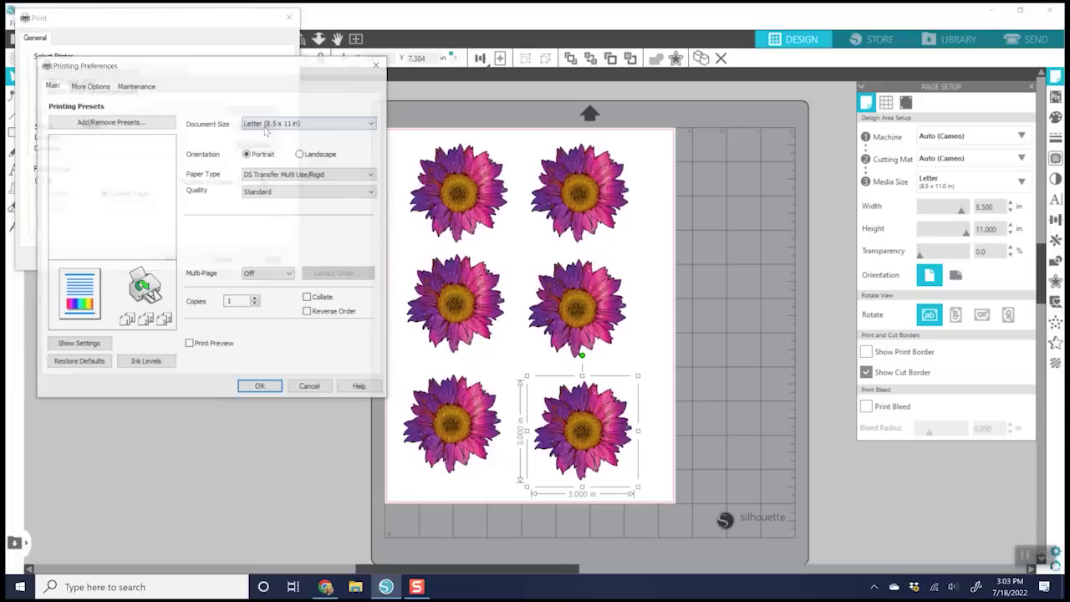
left_click(310, 175)
left_click(298, 219)
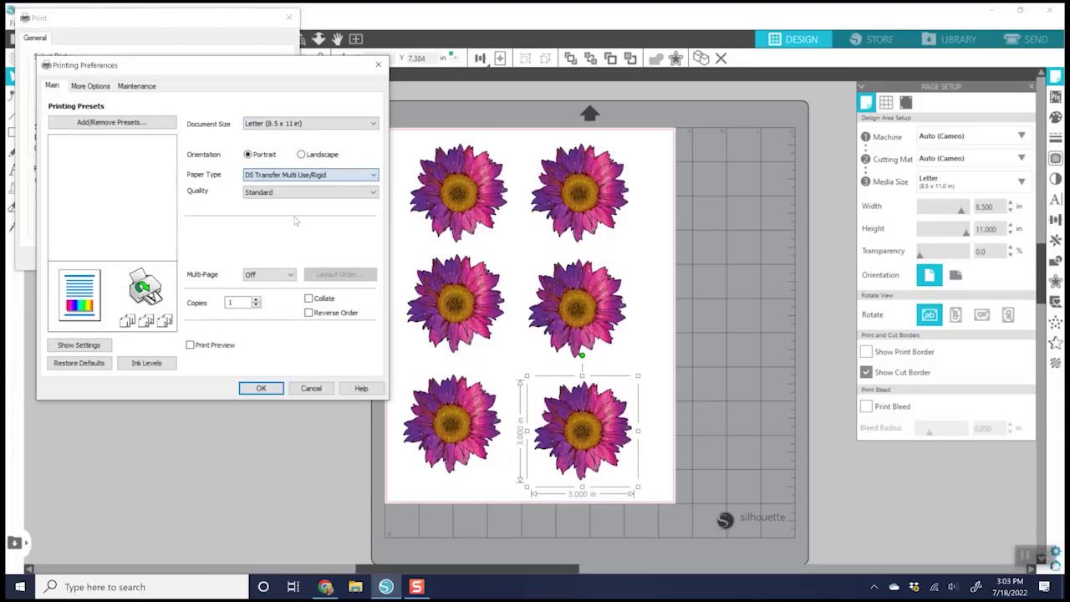
left_click(297, 192)
left_click(282, 212)
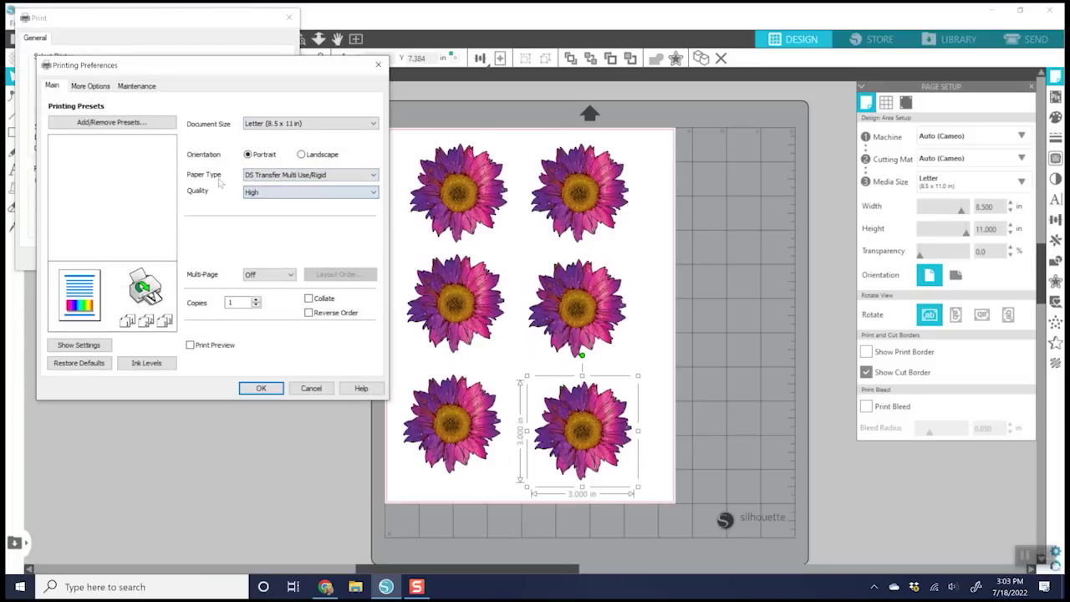
Turn off Bidirectional Printing for the SC-F100, keep Mirror Image on, and print the sunflower page
left_click(87, 87)
left_click(222, 309)
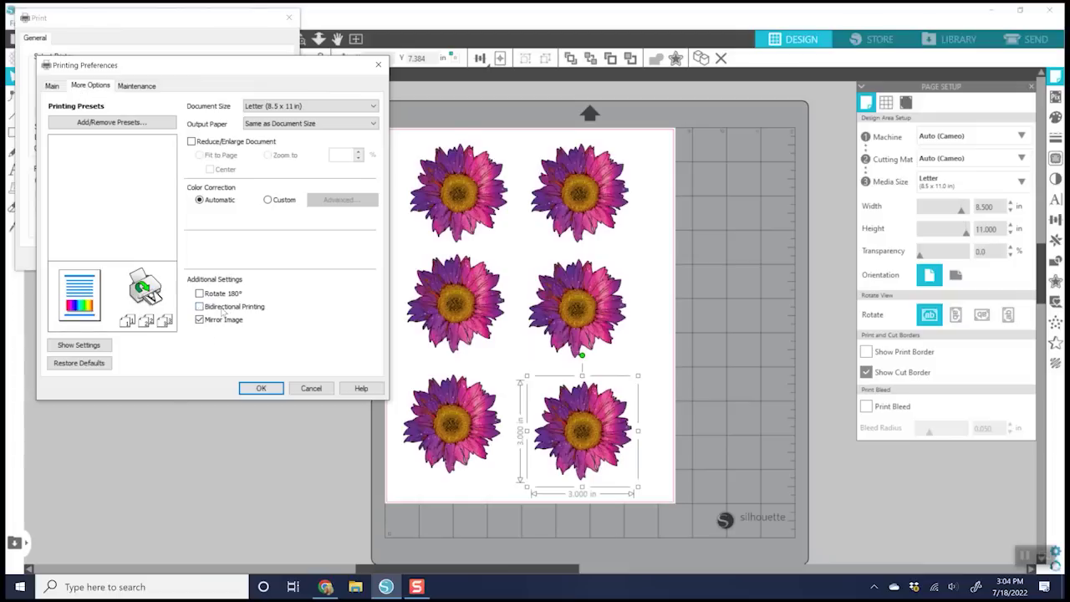
left_click(261, 387)
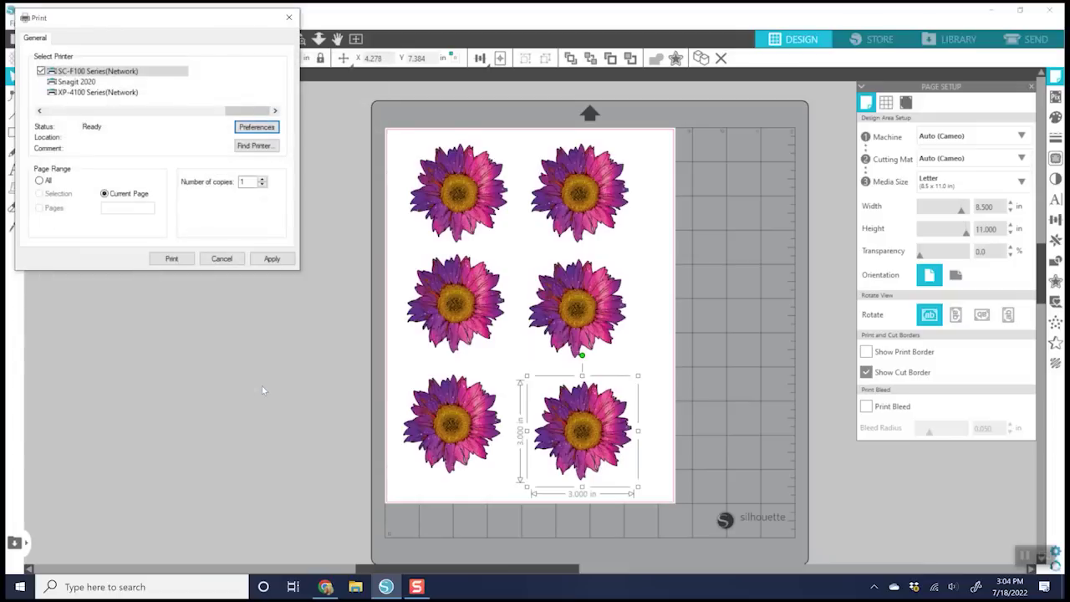
left_click(171, 259)
In the skinny tumbler template document, move the black outline up to about X 0.8, Y 0.96 in and select it
left_click(126, 75)
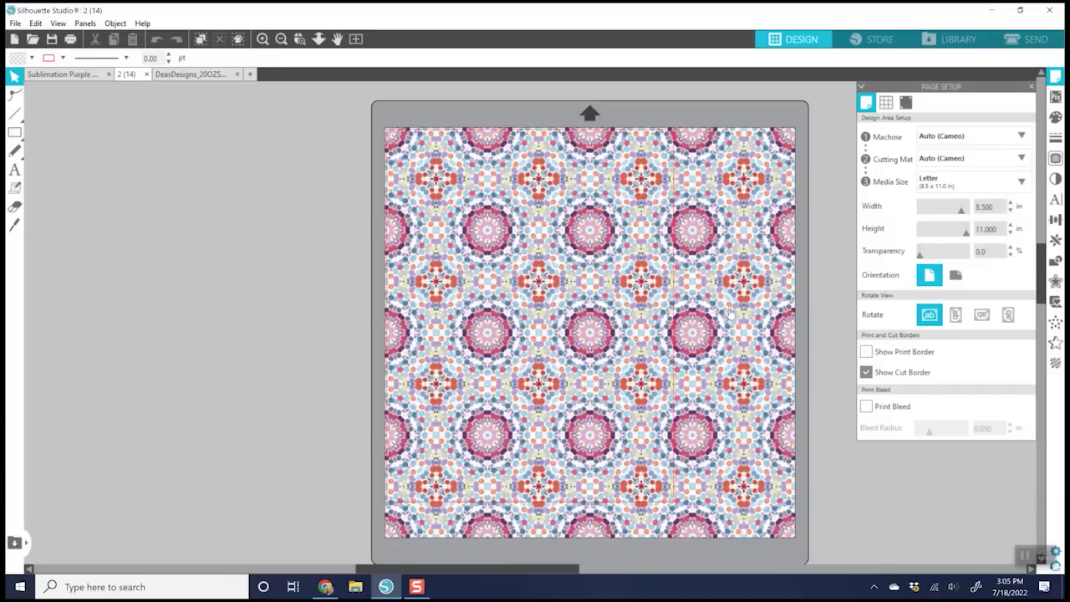
left_click(182, 77)
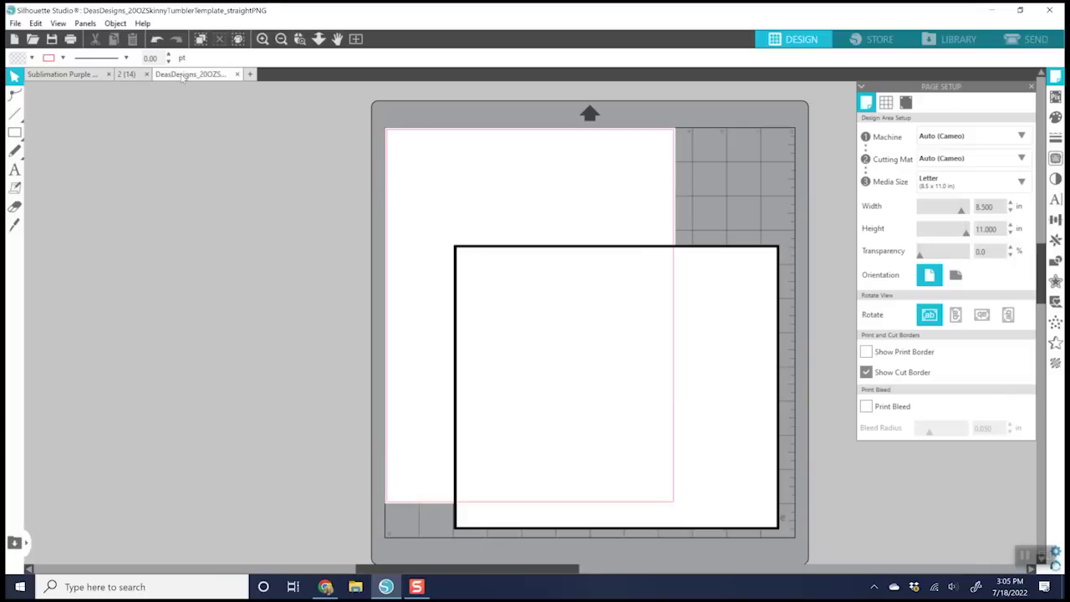
left_click_drag(622, 192, 613, 165)
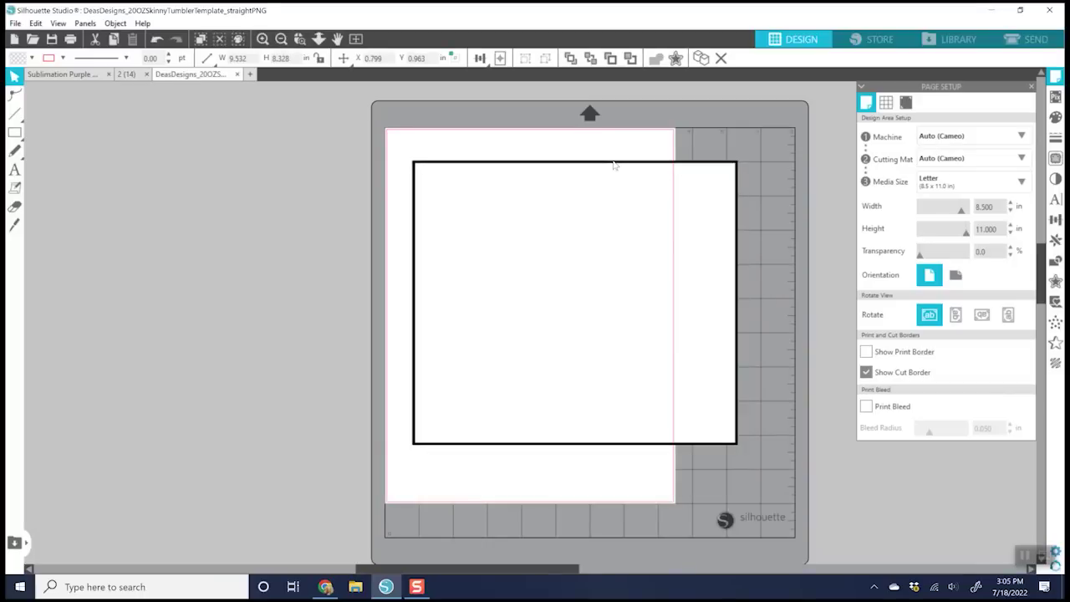
left_click(737, 445)
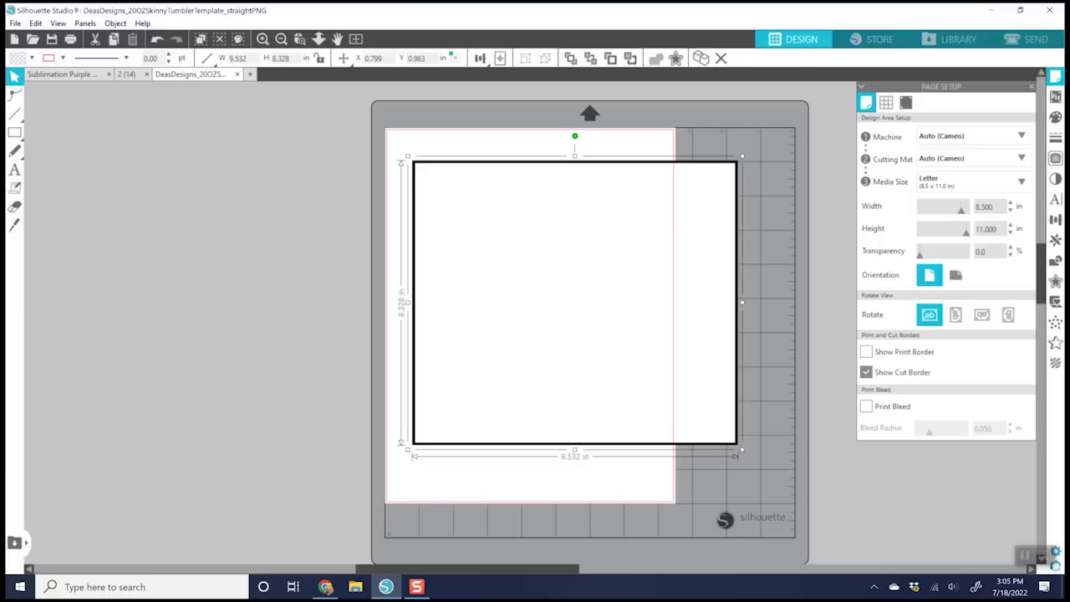
Copy the tumbler template and paste it in front of the pattern in the 2 (14) document
right_click(607, 346)
left_click(641, 113)
left_click(126, 73)
right_click(589, 289)
left_click(632, 358)
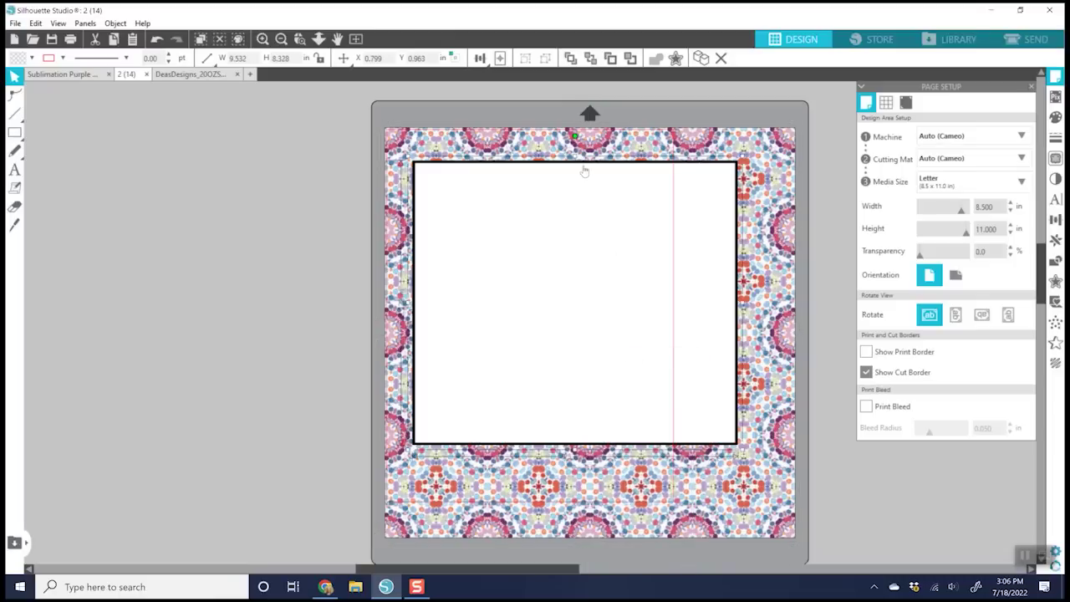
Rotate the page to landscape orientation and move the template outline up near the page's upper-left corner
left_click(630, 144)
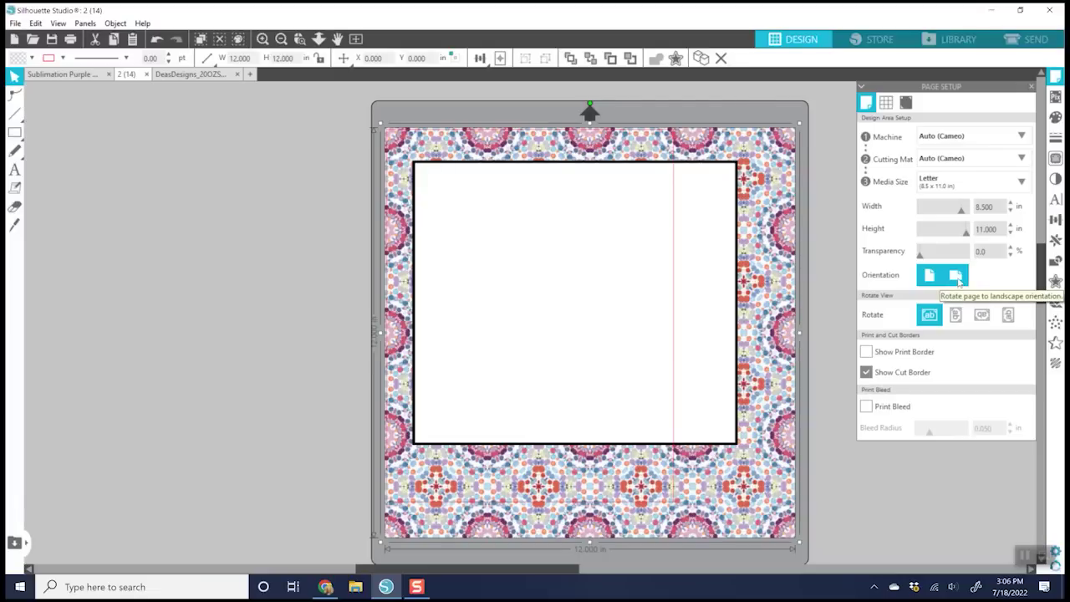
left_click(956, 276)
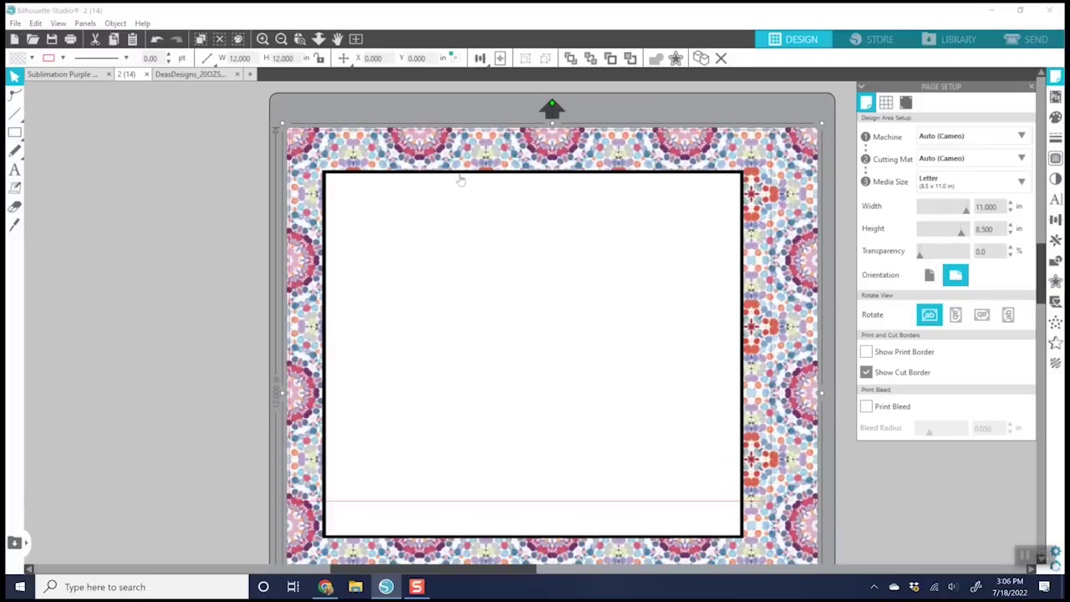
left_click_drag(461, 179, 442, 136)
left_click(732, 148)
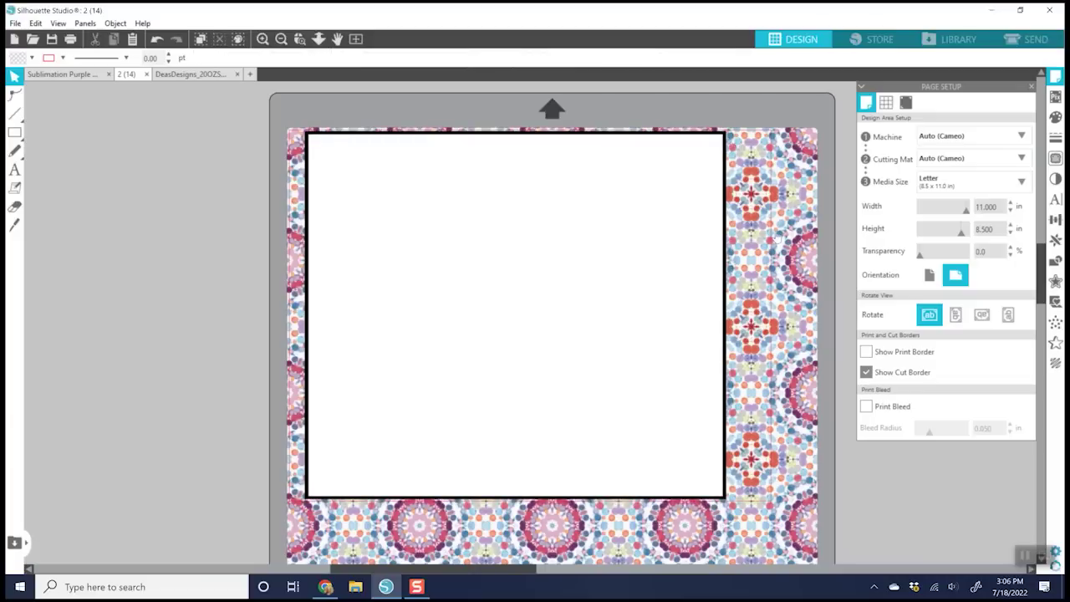
Scale the pattern proportionally from its lower corners to about 9.95 in square, slightly wider than the template outline
left_click(794, 219)
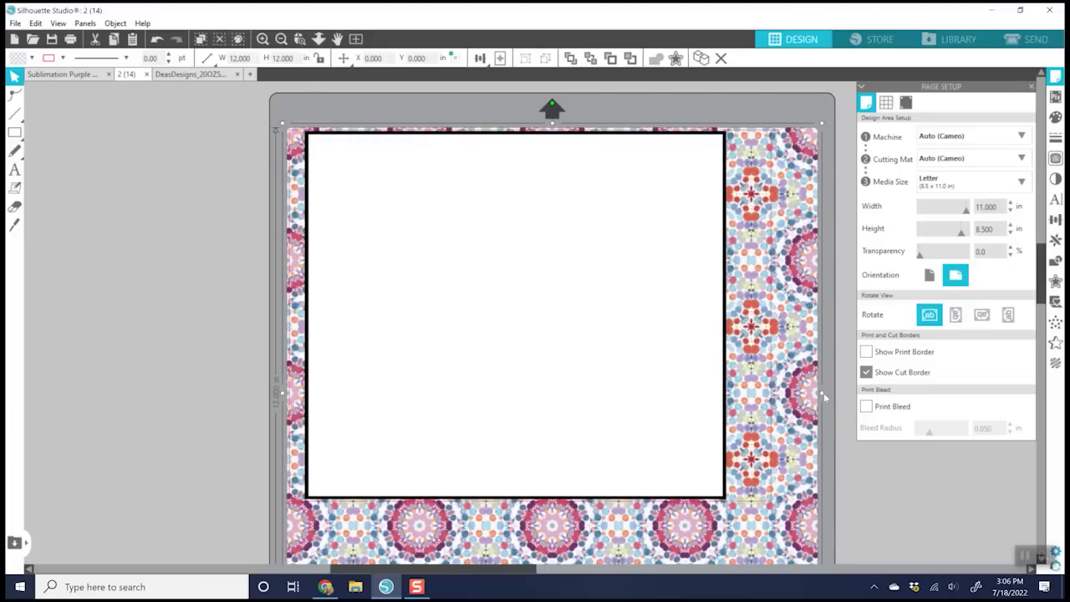
scroll(824, 392, "down", 3)
left_click_drag(821, 549, 752, 457)
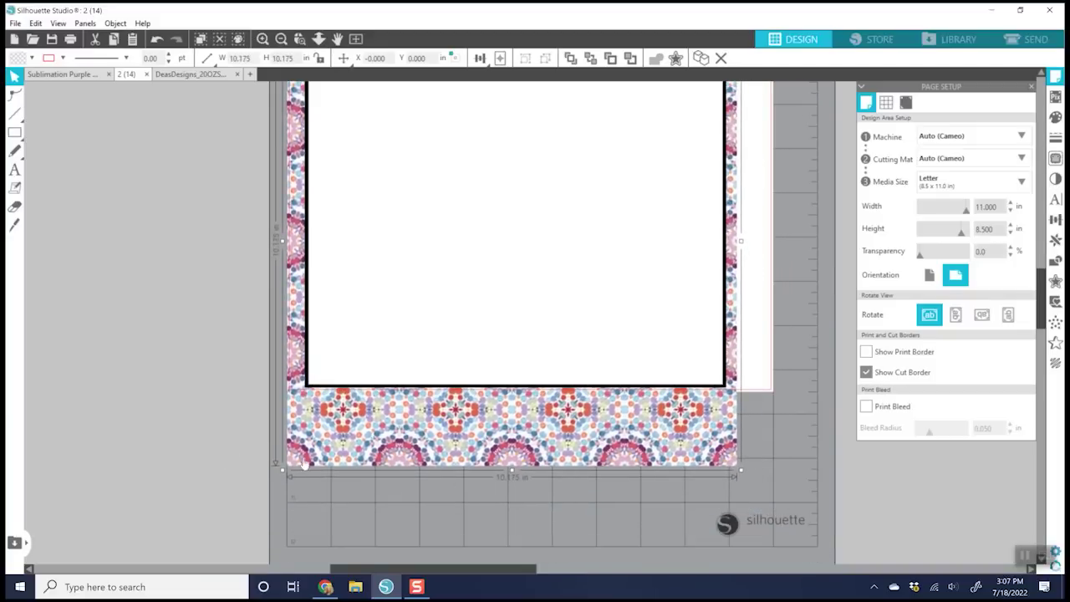
left_click_drag(283, 470, 288, 454)
scroll(726, 350, "up", 3)
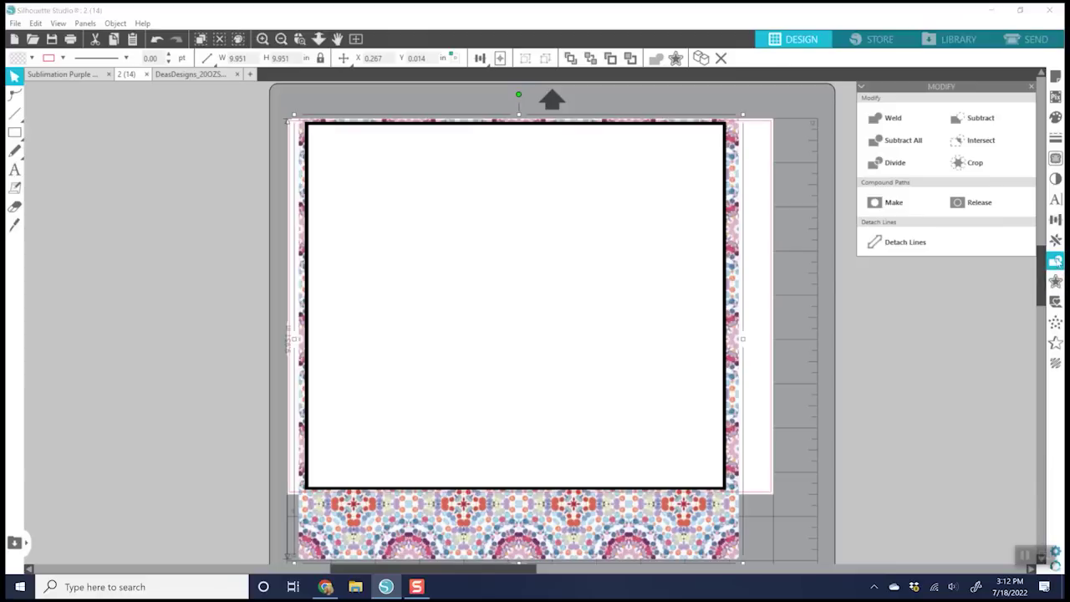
Select the pattern and template together and crop the pattern to the template's outline
left_click_drag(755, 305, 635, 248)
left_click(978, 163)
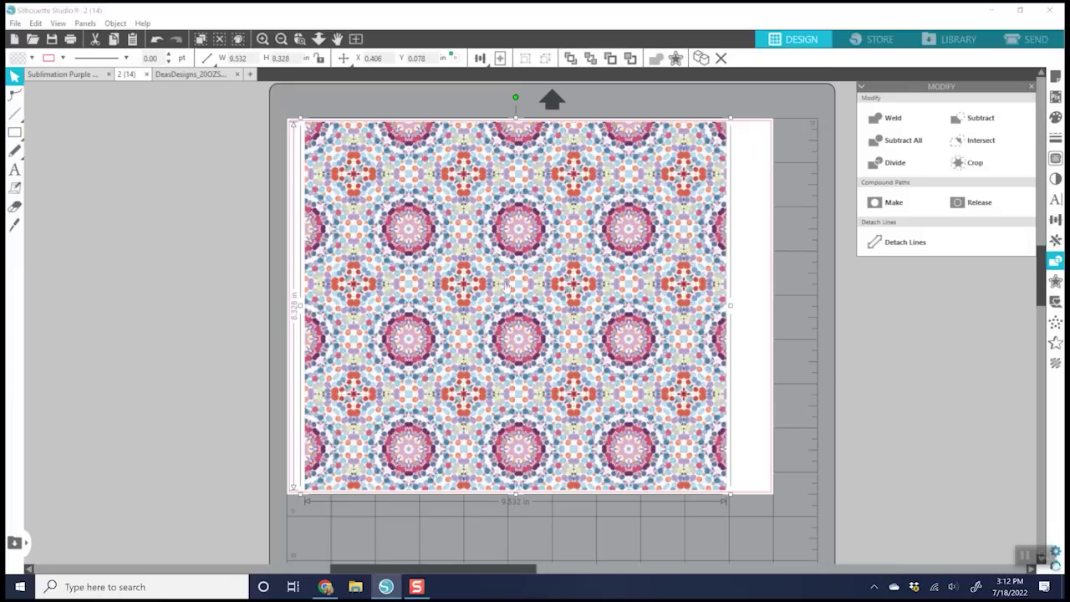